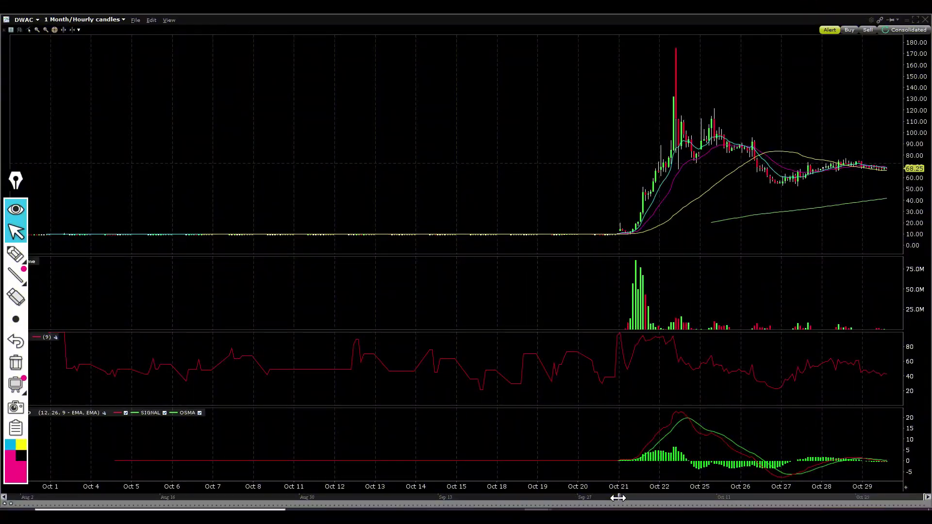
Narrow the hourly DWAC chart to 186 hours, mark the rally starting October 21 with a rising freehand arrow and clear the drawing.
{"action": "left_click_drag", "start_coordinate": [618, 497], "coordinate": [763, 498]}
{"action": "left_click", "coordinate": [14, 255]}
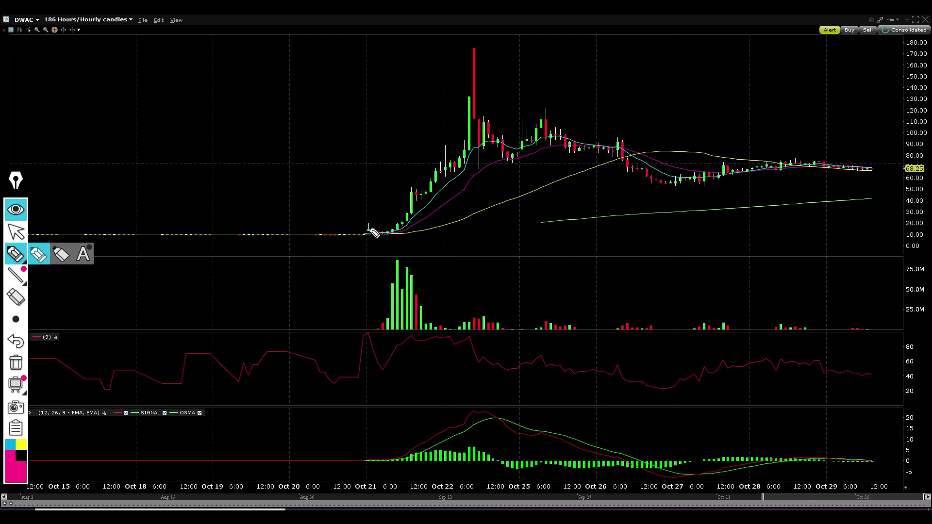
{"action": "left_click_drag", "start_coordinate": [406, 224], "coordinate": [454, 118]}
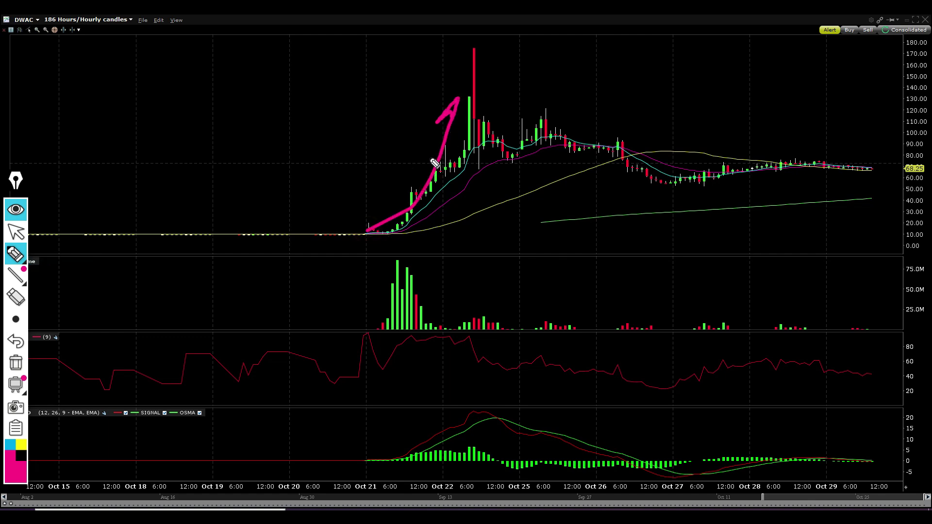
{"action": "left_click", "coordinate": [16, 363]}
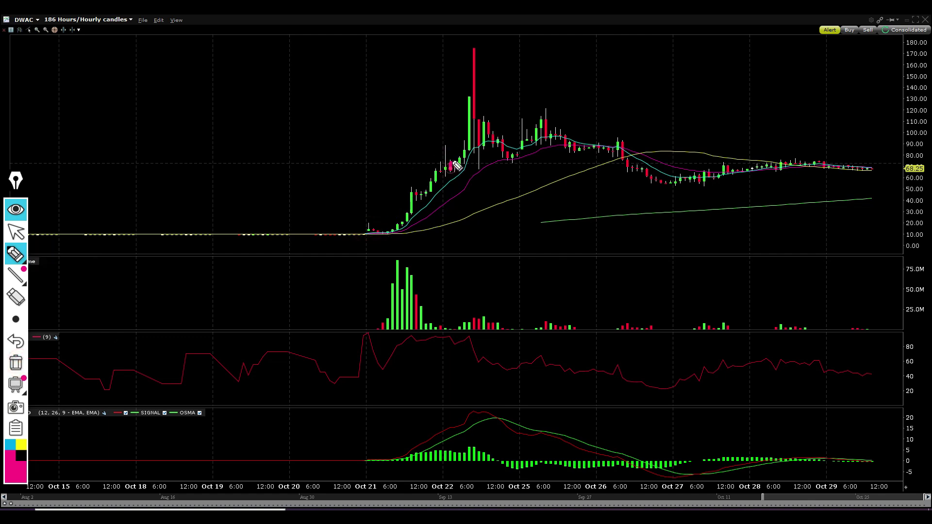
Sketch three humps over the October 22–26 peaks with a support line and an arrow at the breakdown, and clear the annotations.
{"action": "mouse_move", "coordinate": [451, 170]}
{"action": "left_mouse_down"}
{"action": "mouse_move", "coordinate": [546, 119]}
{"action": "mouse_move", "coordinate": [637, 168]}
{"action": "left_mouse_up"}
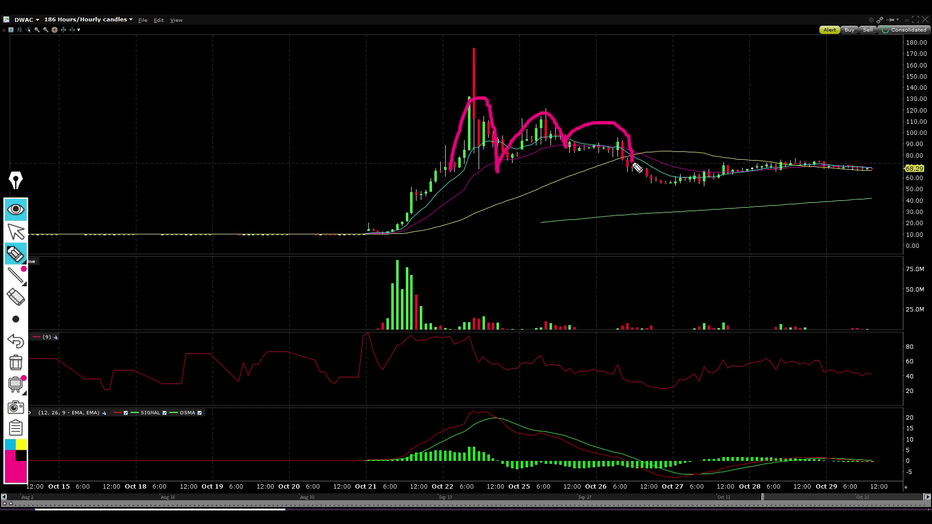
{"action": "left_click_drag", "start_coordinate": [402, 163], "coordinate": [717, 152]}
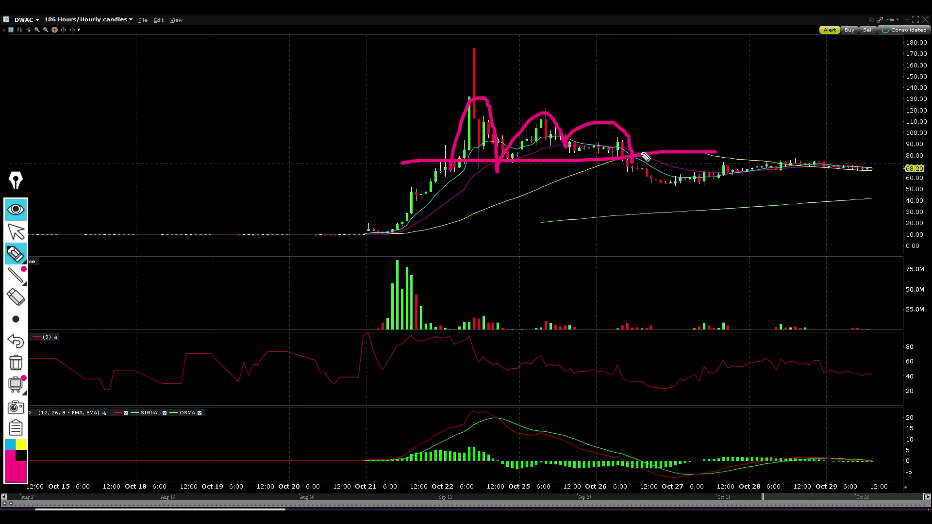
{"action": "left_click_drag", "start_coordinate": [642, 134], "coordinate": [662, 151]}
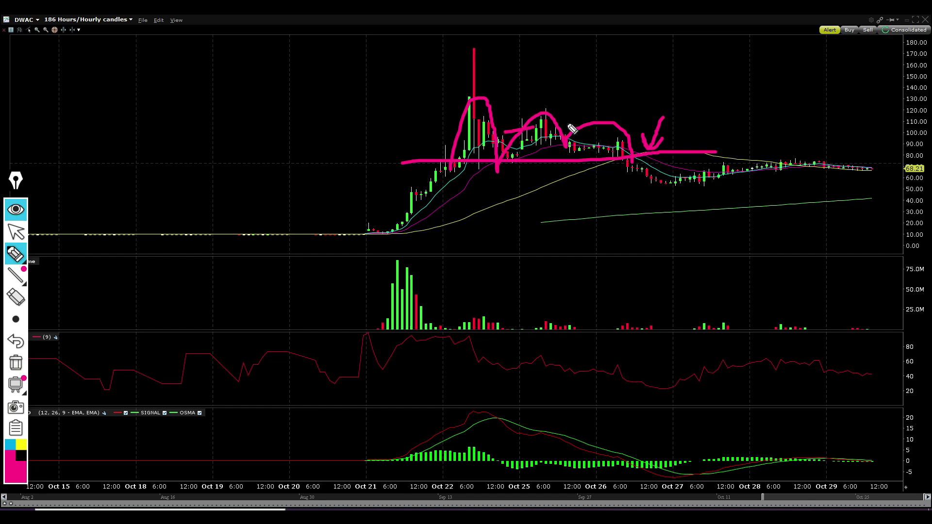
{"action": "left_click", "coordinate": [16, 362]}
Narrow the hourly chart to 139 hours and draw two rising trendlines bounding the price between October 27 and 29.
{"action": "mouse_move", "coordinate": [25, 253]}
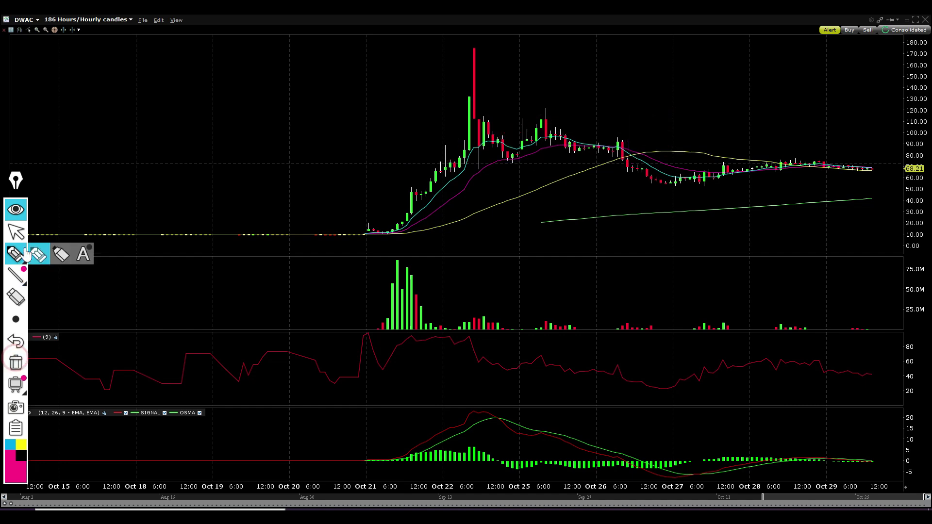
{"action": "left_click", "coordinate": [16, 232]}
{"action": "left_click_drag", "start_coordinate": [763, 497], "coordinate": [803, 497]}
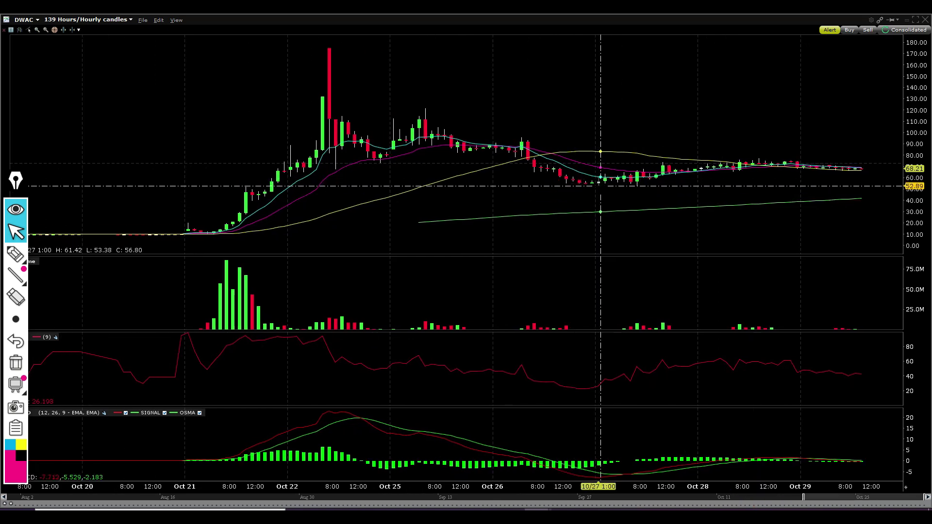
{"action": "left_click_drag", "start_coordinate": [599, 185], "coordinate": [840, 164]}
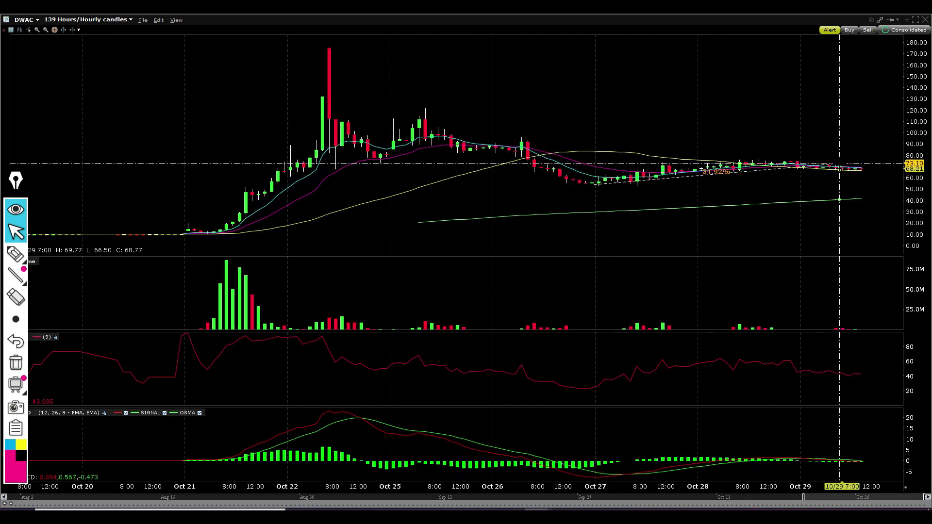
{"action": "left_click_drag", "start_coordinate": [589, 177], "coordinate": [814, 152]}
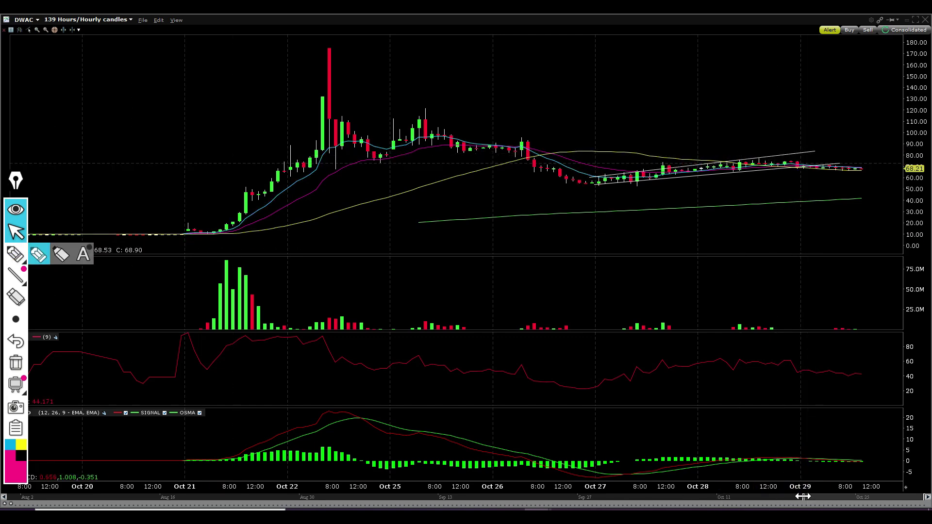
Narrow the hourly chart to 1 week and trace the October 27–29 price movement with a wavy freehand arrow.
{"action": "left_click_drag", "start_coordinate": [803, 496], "coordinate": [851, 496]}
{"action": "left_click", "coordinate": [15, 253]}
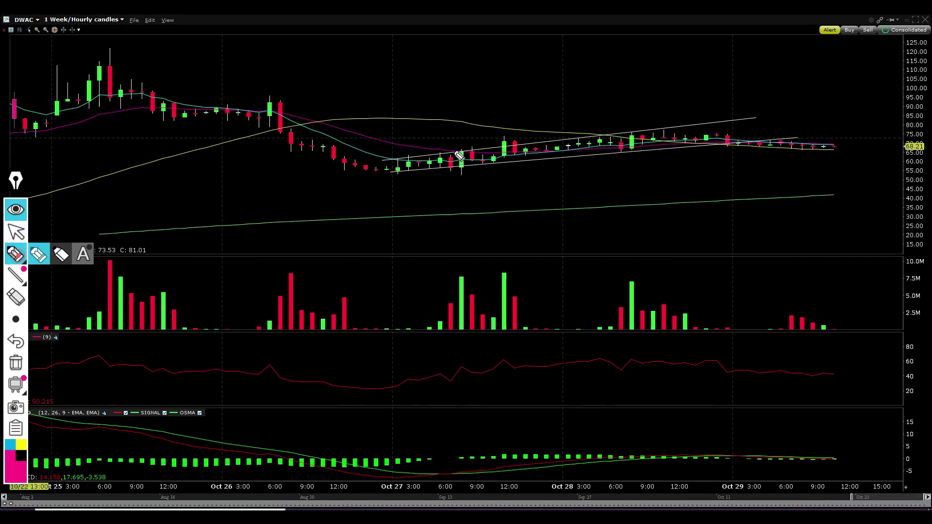
{"action": "mouse_move", "coordinate": [515, 163]}
{"action": "left_mouse_down"}
{"action": "mouse_move", "coordinate": [714, 140]}
{"action": "mouse_move", "coordinate": [740, 127]}
{"action": "mouse_move", "coordinate": [827, 153]}
{"action": "left_mouse_up"}
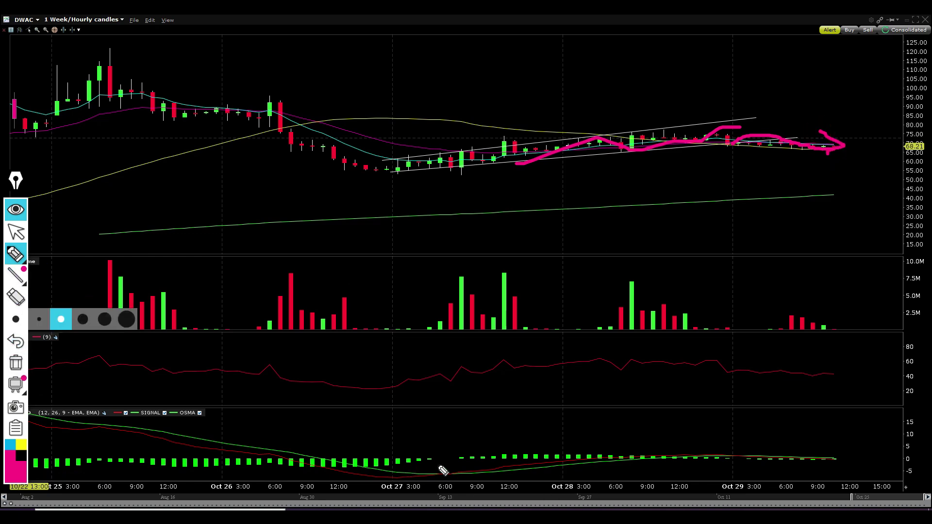
Circle the October 27 and October 29 MACD crossovers, add a downward arrow to each, and clear all pen annotations.
{"action": "mouse_move", "coordinate": [460, 464]}
{"action": "left_mouse_down"}
{"action": "mouse_move", "coordinate": [444, 481]}
{"action": "mouse_move", "coordinate": [463, 462]}
{"action": "left_mouse_up"}
{"action": "mouse_move", "coordinate": [455, 388]}
{"action": "left_mouse_down"}
{"action": "mouse_move", "coordinate": [455, 440]}
{"action": "mouse_move", "coordinate": [475, 427]}
{"action": "left_mouse_up"}
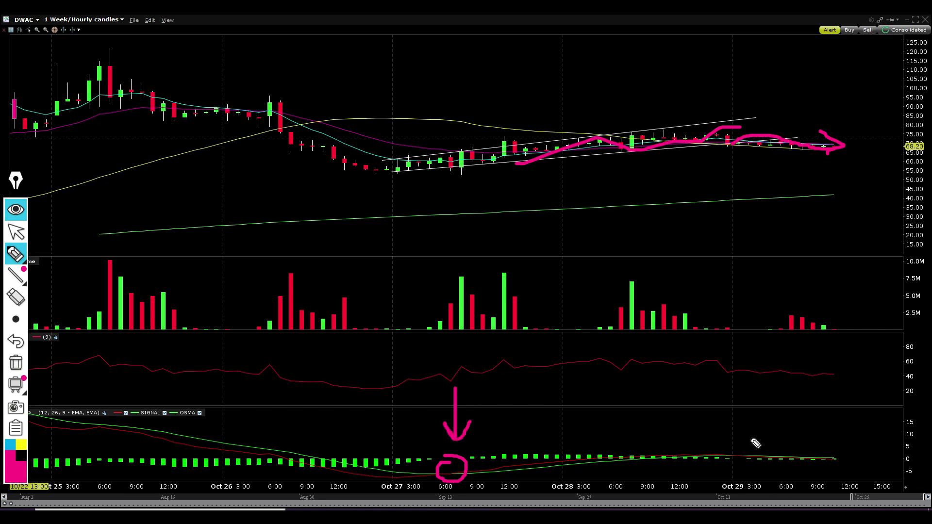
{"action": "mouse_move", "coordinate": [749, 445]}
{"action": "left_mouse_down"}
{"action": "mouse_move", "coordinate": [803, 476]}
{"action": "mouse_move", "coordinate": [819, 464]}
{"action": "left_mouse_up"}
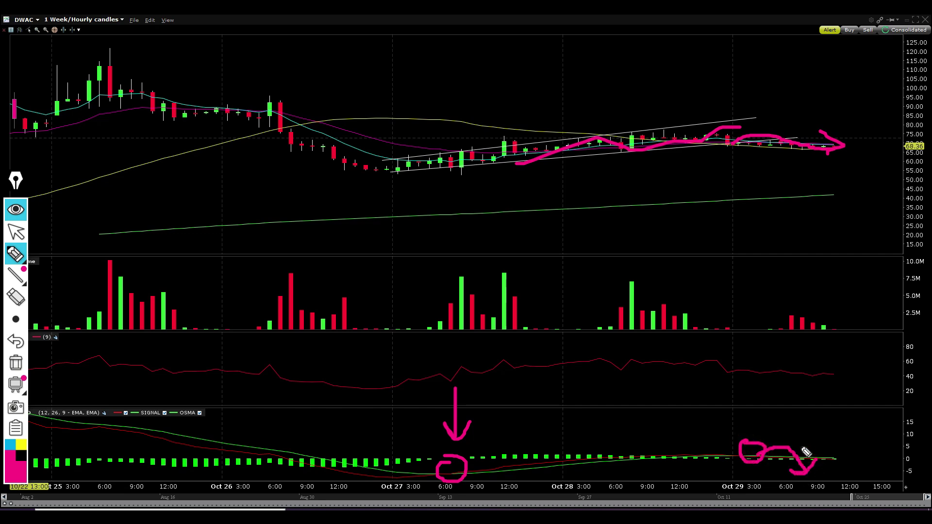
{"action": "left_click", "coordinate": [15, 362]}
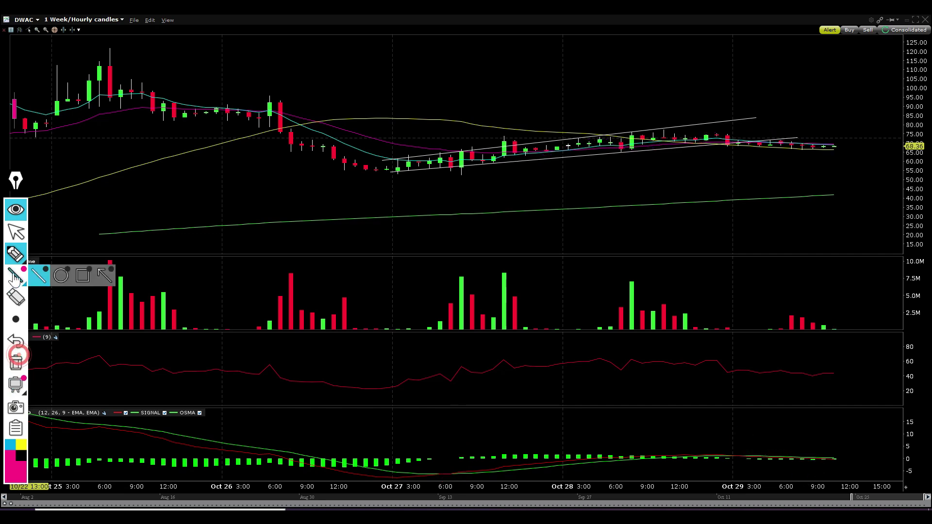
Widen the hourly chart to 7 days, sketch arrows over the October 27–29 price action and the declining volume, and clear them.
{"action": "left_click", "coordinate": [16, 231]}
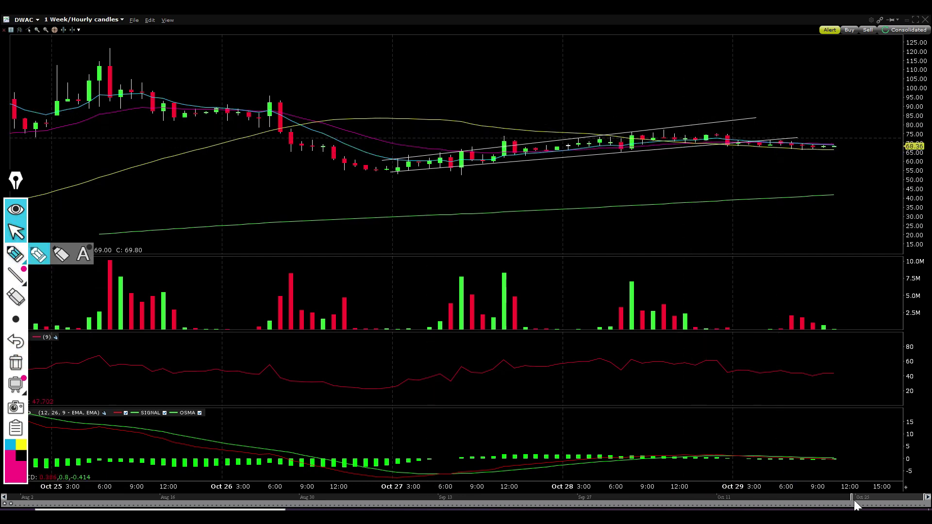
{"action": "left_click_drag", "start_coordinate": [851, 500], "coordinate": [827, 495]}
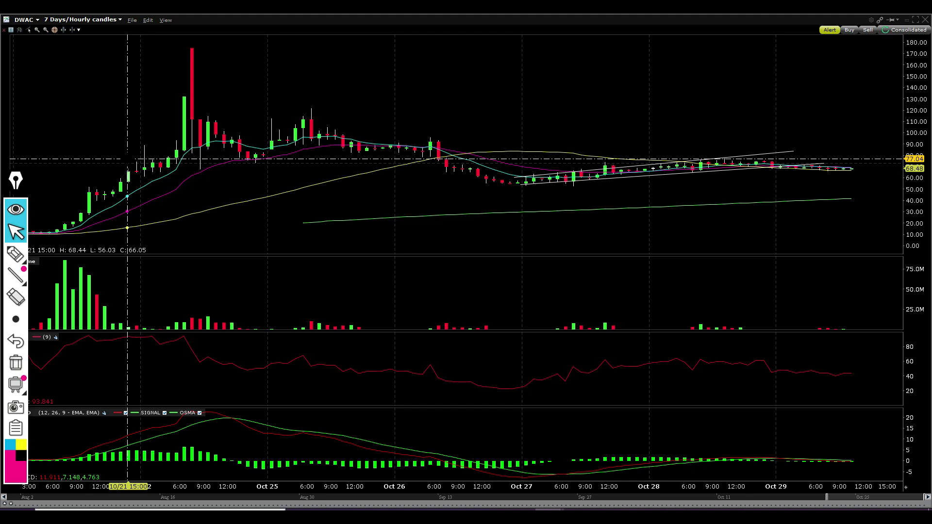
{"action": "left_click", "coordinate": [17, 253]}
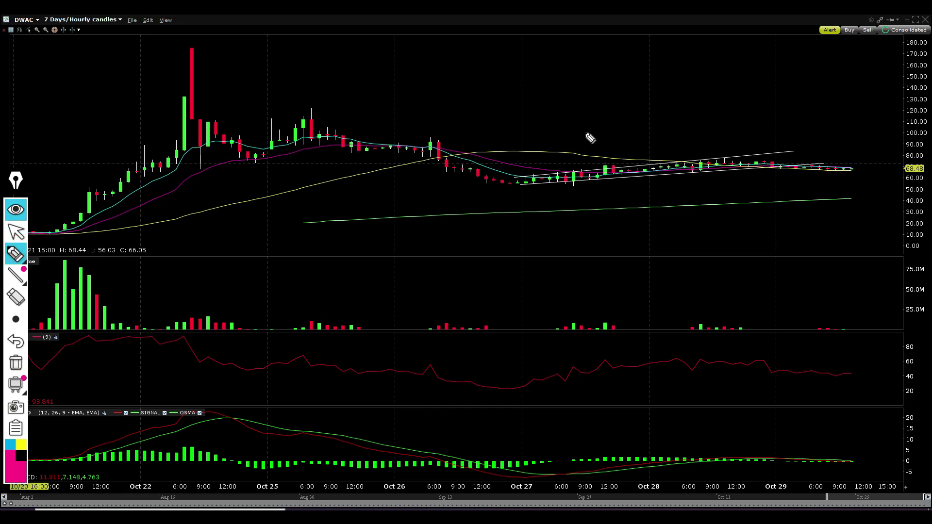
{"action": "left_click_drag", "start_coordinate": [564, 179], "coordinate": [614, 168]}
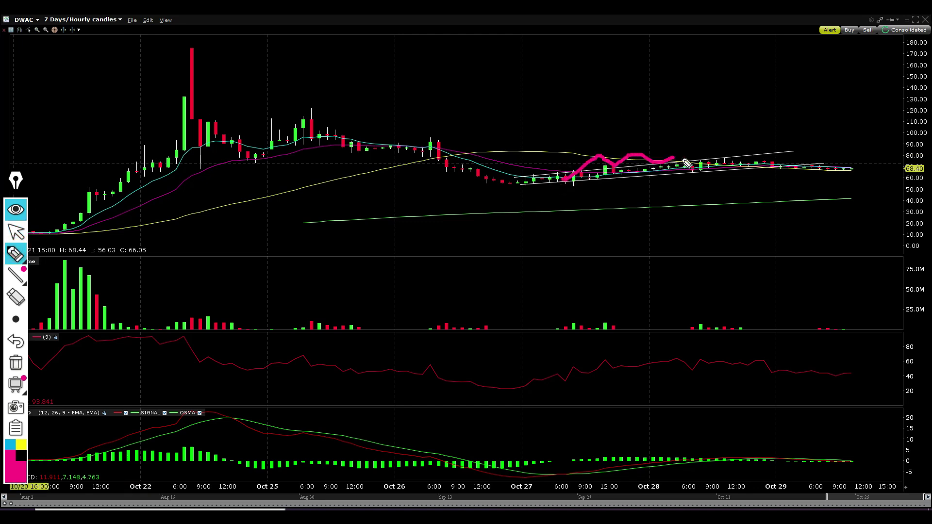
{"action": "left_click_drag", "start_coordinate": [709, 160], "coordinate": [840, 179]}
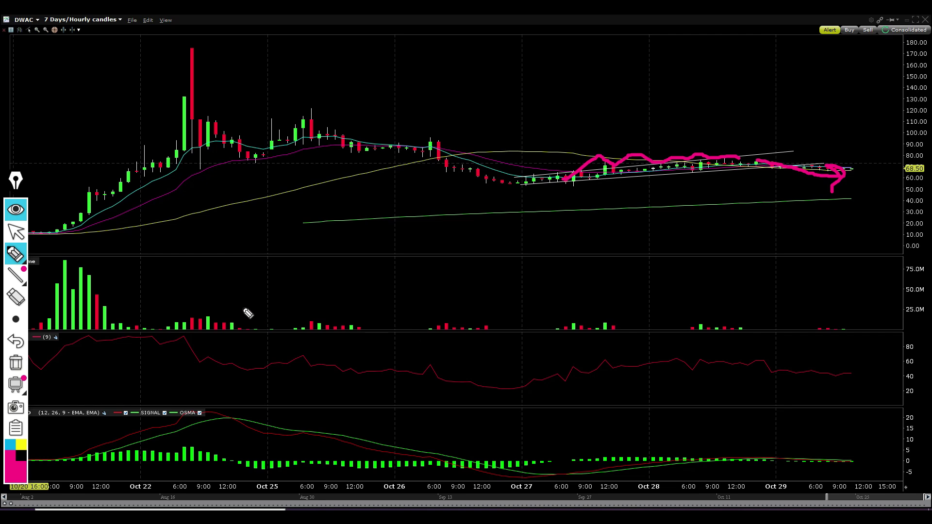
{"action": "mouse_move", "coordinate": [234, 293]}
{"action": "left_mouse_down"}
{"action": "mouse_move", "coordinate": [614, 292]}
{"action": "mouse_move", "coordinate": [835, 326]}
{"action": "mouse_move", "coordinate": [831, 334]}
{"action": "left_mouse_up"}
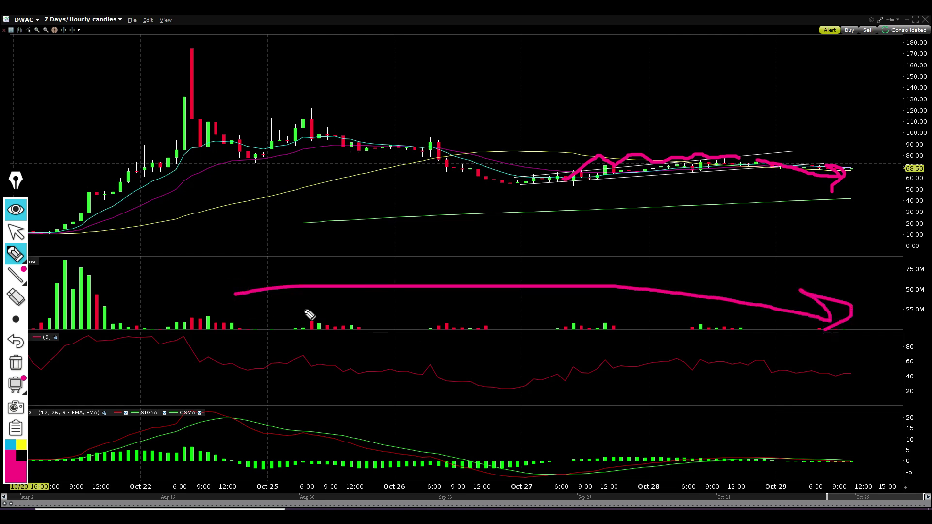
{"action": "left_click", "coordinate": [16, 364]}
Widen the chart to 153 hours and draw a falling trendline from the October 22 spike and a rising line beneath the October 27–29 lows.
{"action": "left_click", "coordinate": [16, 232]}
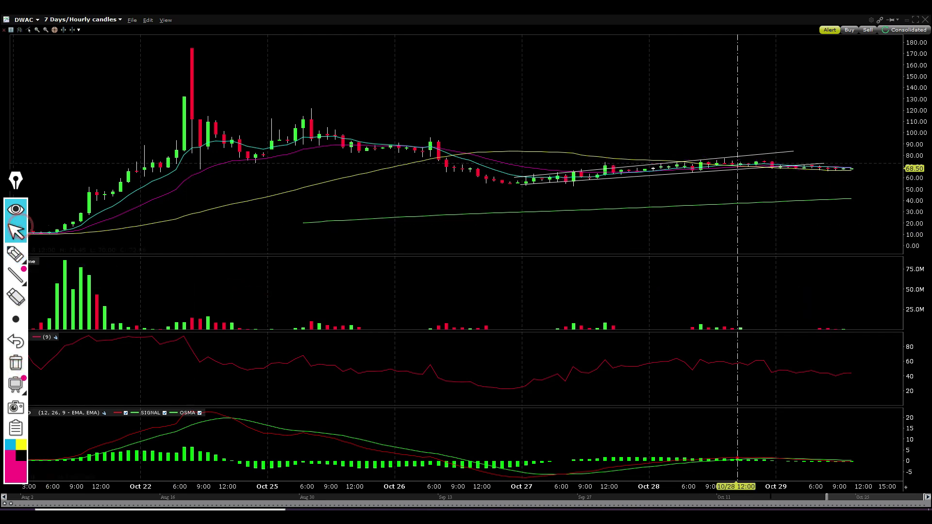
{"action": "left_click_drag", "start_coordinate": [826, 496], "coordinate": [791, 497]}
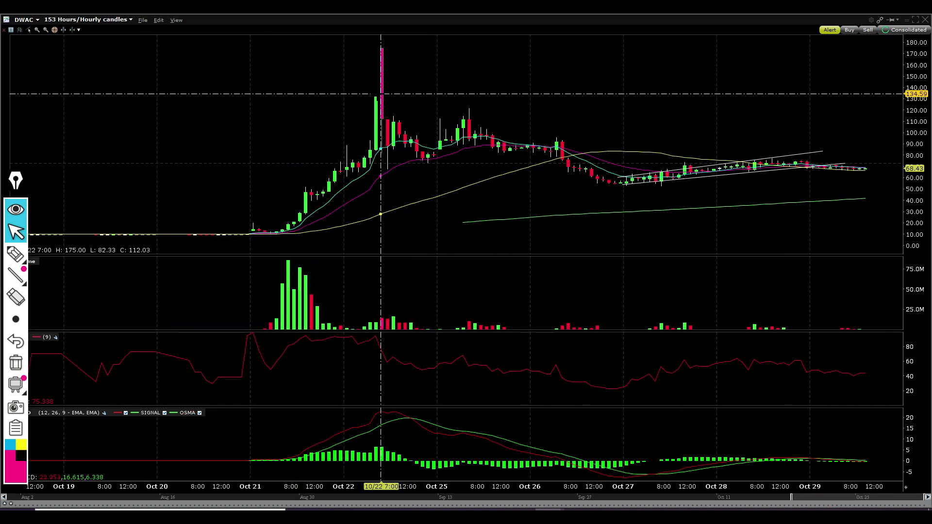
{"action": "left_click_drag", "start_coordinate": [373, 93], "coordinate": [890, 177]}
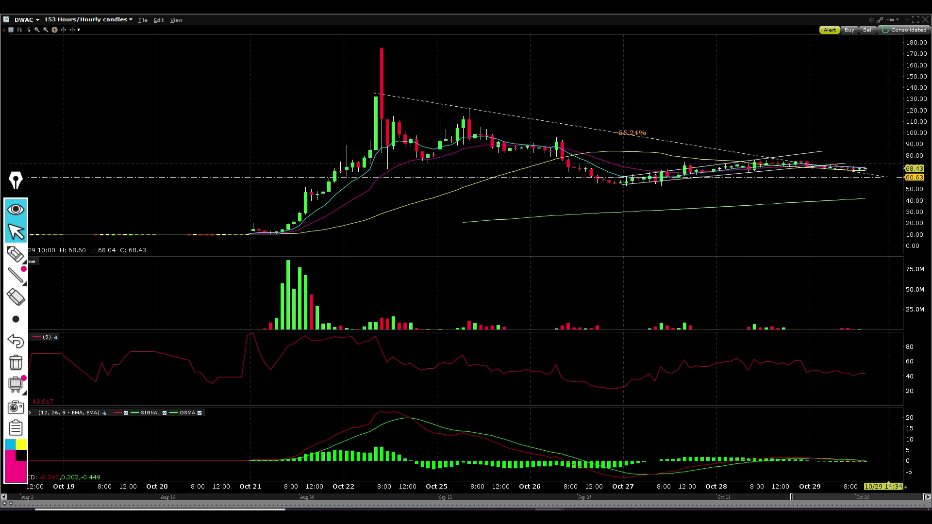
{"action": "left_click_drag", "start_coordinate": [614, 188], "coordinate": [845, 167]}
Trace the narrowing price swings from October 27 to 29 with a freehand wave and clear it.
{"action": "left_click", "coordinate": [15, 254]}
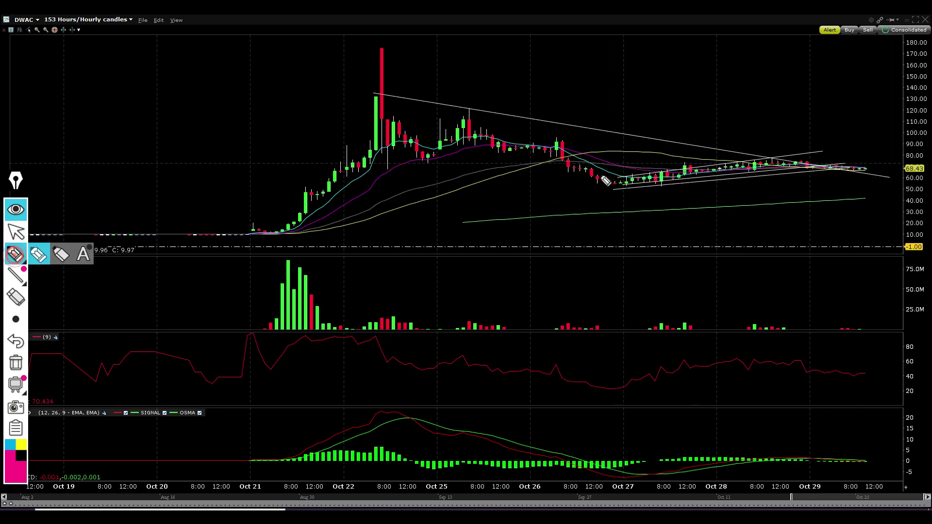
{"action": "mouse_move", "coordinate": [600, 181]}
{"action": "left_mouse_down"}
{"action": "mouse_move", "coordinate": [657, 162]}
{"action": "mouse_move", "coordinate": [767, 171]}
{"action": "left_mouse_up"}
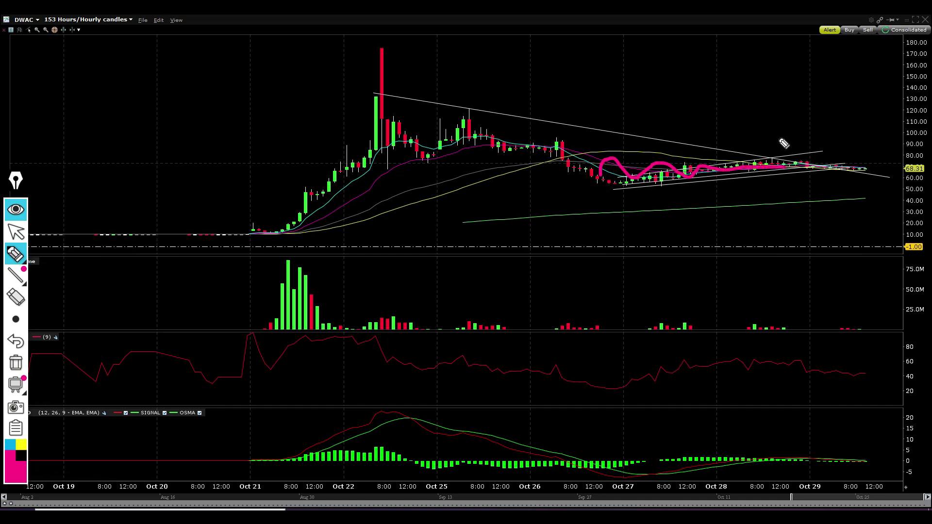
{"action": "left_click", "coordinate": [17, 369]}
Sketch an upward and a downward breakout arrow from the trendline convergence near October 29, and clear both.
{"action": "left_click", "coordinate": [15, 254]}
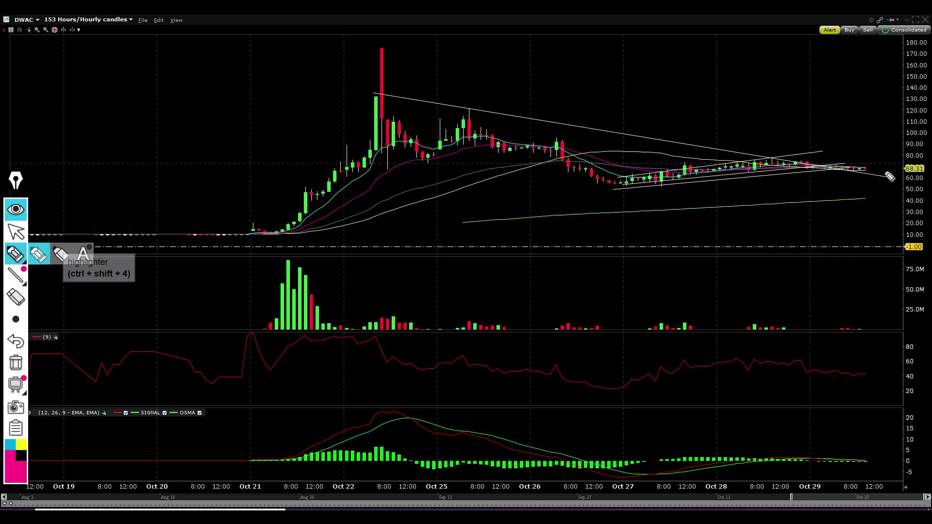
{"action": "mouse_move", "coordinate": [766, 167]}
{"action": "left_mouse_down"}
{"action": "mouse_move", "coordinate": [799, 86]}
{"action": "mouse_move", "coordinate": [816, 106]}
{"action": "left_mouse_up"}
{"action": "mouse_move", "coordinate": [780, 163]}
{"action": "left_mouse_down"}
{"action": "mouse_move", "coordinate": [807, 218]}
{"action": "mouse_move", "coordinate": [827, 194]}
{"action": "left_mouse_up"}
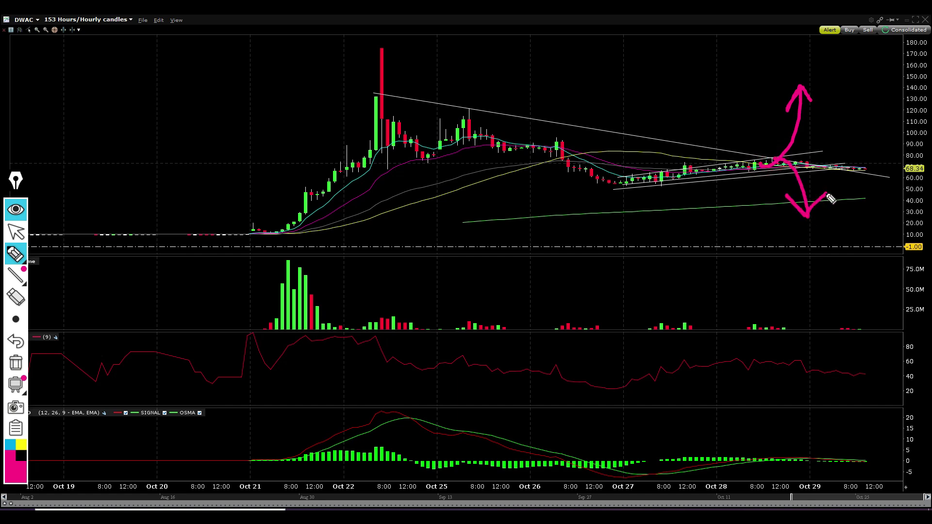
{"action": "left_click", "coordinate": [16, 363]}
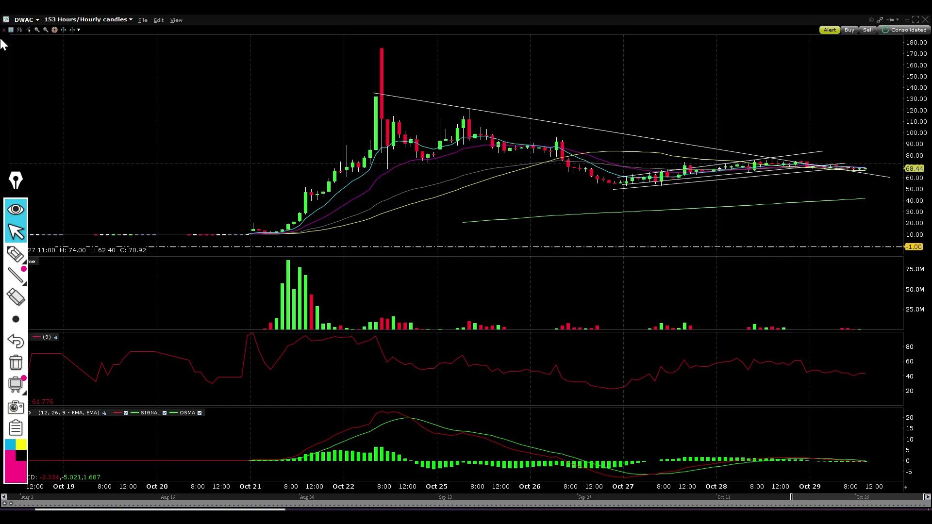
Trace the price swings from October 27 with freehand waves, ending one in an upward breakout arrow near October 29.
{"action": "left_click", "coordinate": [16, 253]}
{"action": "mouse_move", "coordinate": [594, 166]}
{"action": "left_mouse_down"}
{"action": "mouse_move", "coordinate": [655, 153]}
{"action": "mouse_move", "coordinate": [747, 161]}
{"action": "mouse_move", "coordinate": [822, 103]}
{"action": "mouse_move", "coordinate": [826, 112]}
{"action": "left_mouse_up"}
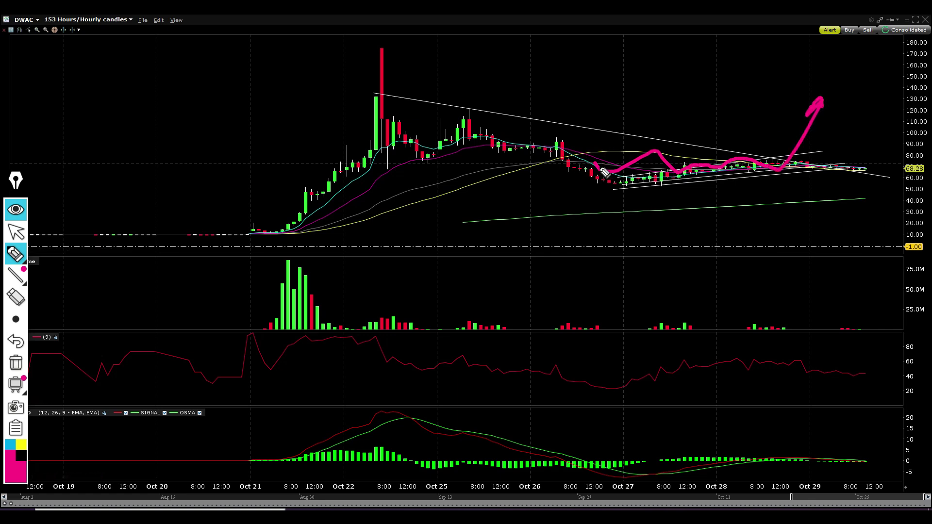
{"action": "mouse_move", "coordinate": [602, 170]}
{"action": "left_mouse_down"}
{"action": "mouse_move", "coordinate": [656, 183]}
{"action": "mouse_move", "coordinate": [740, 176]}
{"action": "mouse_move", "coordinate": [660, 187]}
{"action": "mouse_move", "coordinate": [814, 173]}
{"action": "left_mouse_up"}
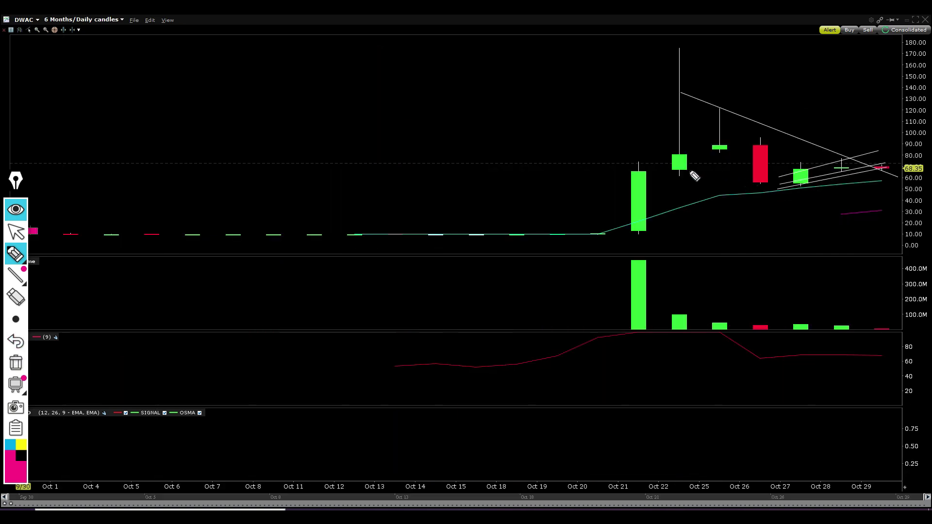
On the 6-month daily chart, circle the October 22 and 25 candles, sketch arrows pointing out the spike, and clear the annotations.
{"action": "left_click_drag", "start_coordinate": [680, 169], "coordinate": [701, 104]}
{"action": "mouse_move", "coordinate": [652, 58]}
{"action": "left_mouse_down"}
{"action": "mouse_move", "coordinate": [751, 147]}
{"action": "mouse_move", "coordinate": [619, 60]}
{"action": "left_mouse_up"}
{"action": "mouse_move", "coordinate": [562, 63]}
{"action": "left_mouse_down"}
{"action": "mouse_move", "coordinate": [653, 103]}
{"action": "mouse_move", "coordinate": [641, 106]}
{"action": "left_mouse_up"}
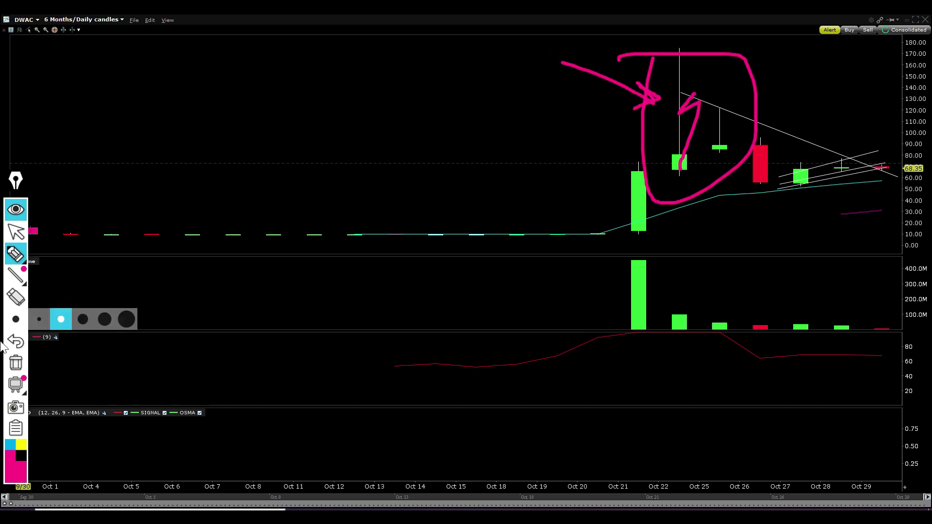
{"action": "left_click", "coordinate": [15, 363]}
{"action": "left_click_drag", "start_coordinate": [541, 84], "coordinate": [630, 100]}
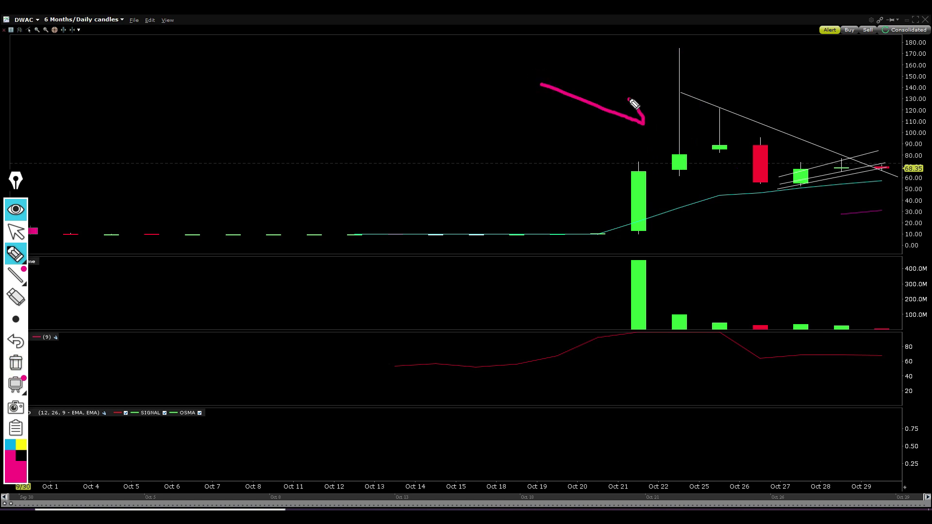
{"action": "left_click", "coordinate": [16, 363]}
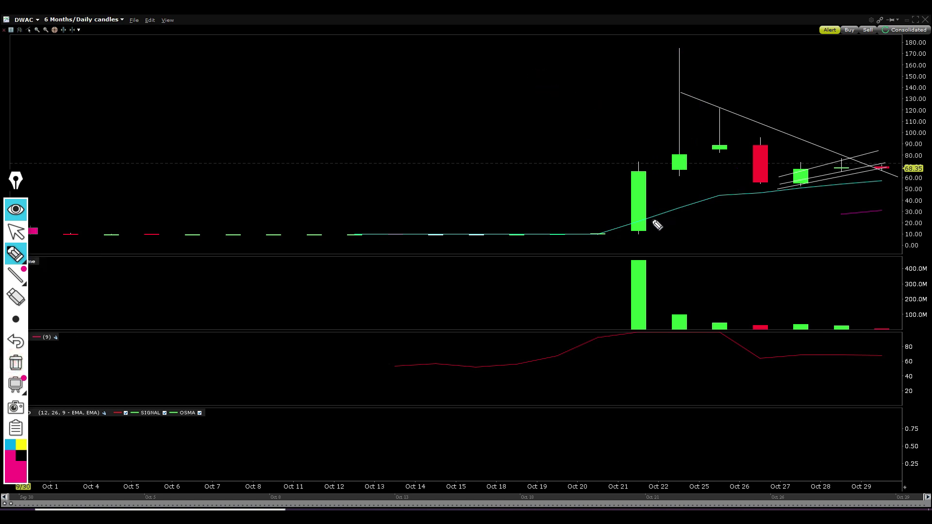
Trace the daily price rise and fall from October 21 to 27 with a freehand curve and underline the support through October 29.
{"action": "mouse_move", "coordinate": [651, 219]}
{"action": "left_mouse_down"}
{"action": "mouse_move", "coordinate": [732, 107]}
{"action": "mouse_move", "coordinate": [800, 193]}
{"action": "left_mouse_up"}
{"action": "left_click_drag", "start_coordinate": [709, 205], "coordinate": [897, 181]}
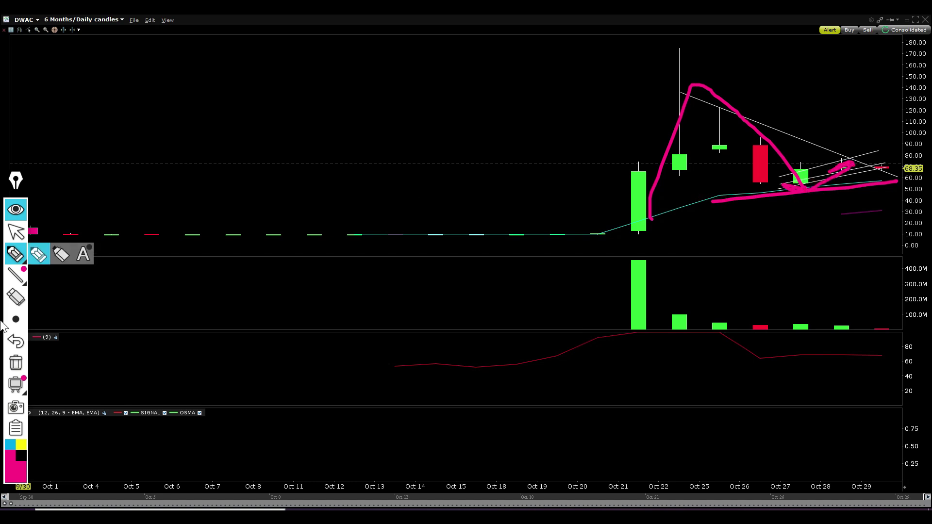
Clear the freehand annotations and switch the chart to hourly candles over 1 month.
{"action": "left_click", "coordinate": [16, 362]}
{"action": "left_click", "coordinate": [106, 19]}
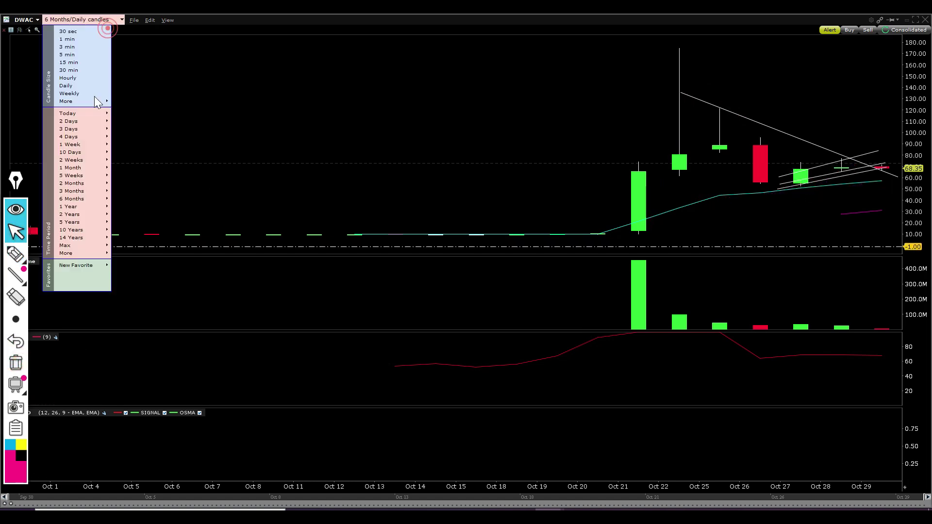
{"action": "left_click", "coordinate": [79, 167]}
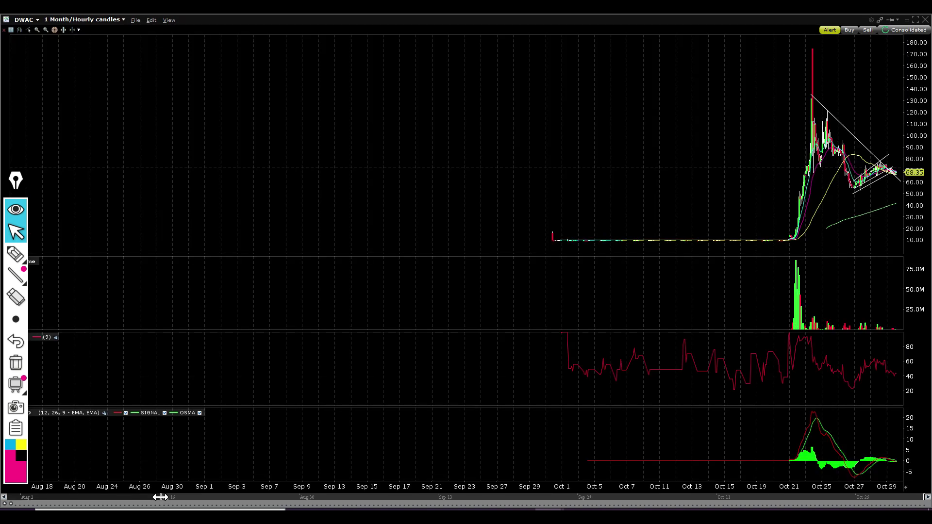
{"action": "scroll", "coordinate": [466, 195], "scroll_direction": "up", "scroll_amount": 7}
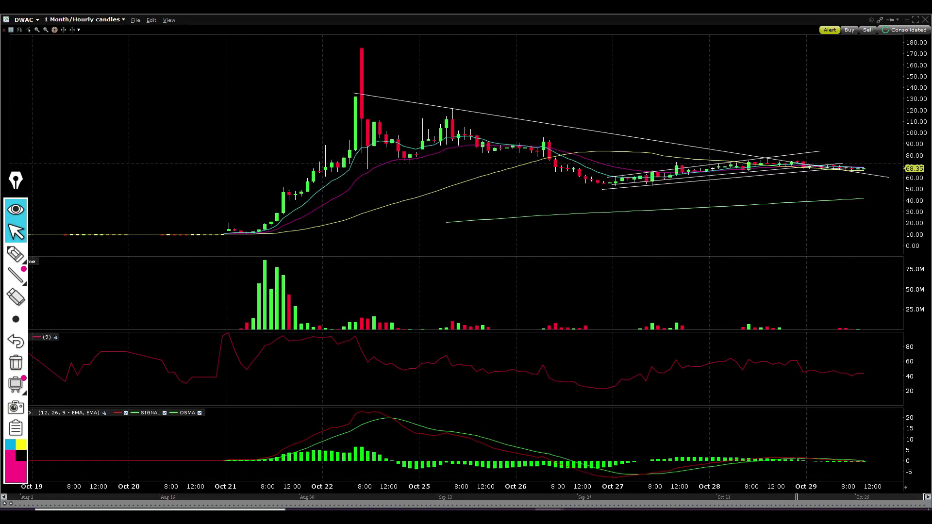
Trace the price dip and rounded recovery from October 26 to 29, add an upward breakout arrow, and clear the annotations.
{"action": "left_click", "coordinate": [15, 254]}
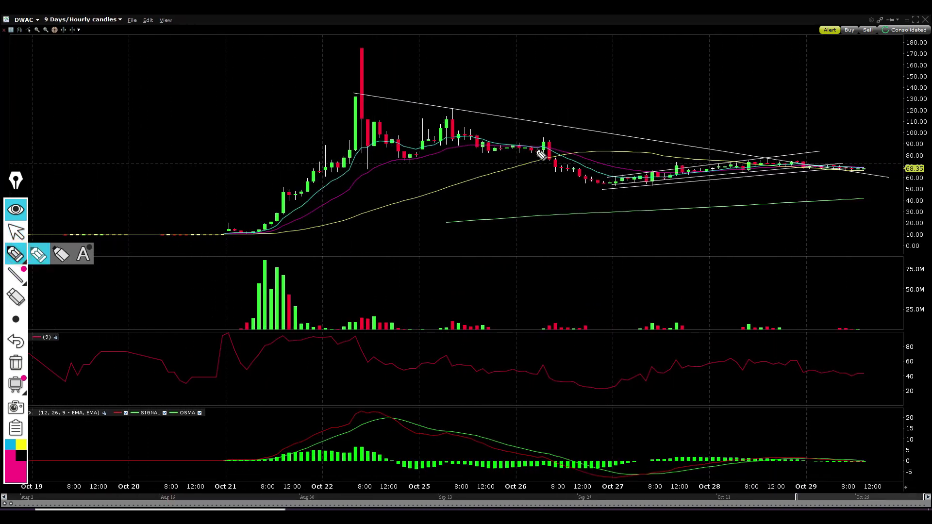
{"action": "mouse_move", "coordinate": [541, 154]}
{"action": "left_mouse_down"}
{"action": "mouse_move", "coordinate": [603, 192]}
{"action": "mouse_move", "coordinate": [746, 155]}
{"action": "mouse_move", "coordinate": [844, 170]}
{"action": "left_mouse_up"}
{"action": "mouse_move", "coordinate": [722, 165]}
{"action": "left_mouse_down"}
{"action": "mouse_move", "coordinate": [847, 170]}
{"action": "mouse_move", "coordinate": [857, 110]}
{"action": "left_mouse_up"}
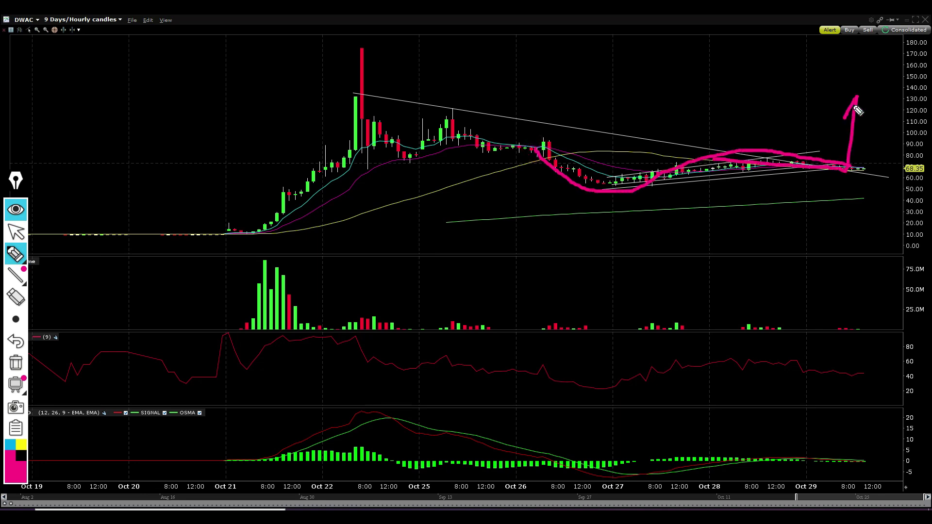
{"action": "left_click", "coordinate": [15, 363]}
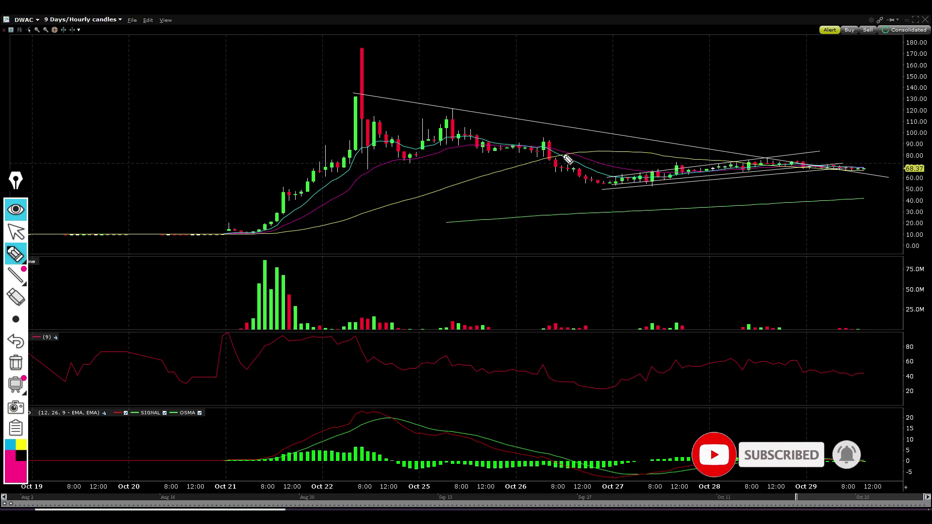
Sketch the October 27 base and the flat consolidation band to October 29 with a tall upward arrow, and clear them.
{"action": "mouse_move", "coordinate": [549, 151]}
{"action": "left_mouse_down"}
{"action": "mouse_move", "coordinate": [627, 187]}
{"action": "mouse_move", "coordinate": [725, 144]}
{"action": "mouse_move", "coordinate": [844, 157]}
{"action": "left_mouse_up"}
{"action": "mouse_move", "coordinate": [702, 158]}
{"action": "left_mouse_down"}
{"action": "mouse_move", "coordinate": [840, 169]}
{"action": "mouse_move", "coordinate": [822, 53]}
{"action": "mouse_move", "coordinate": [847, 68]}
{"action": "left_mouse_up"}
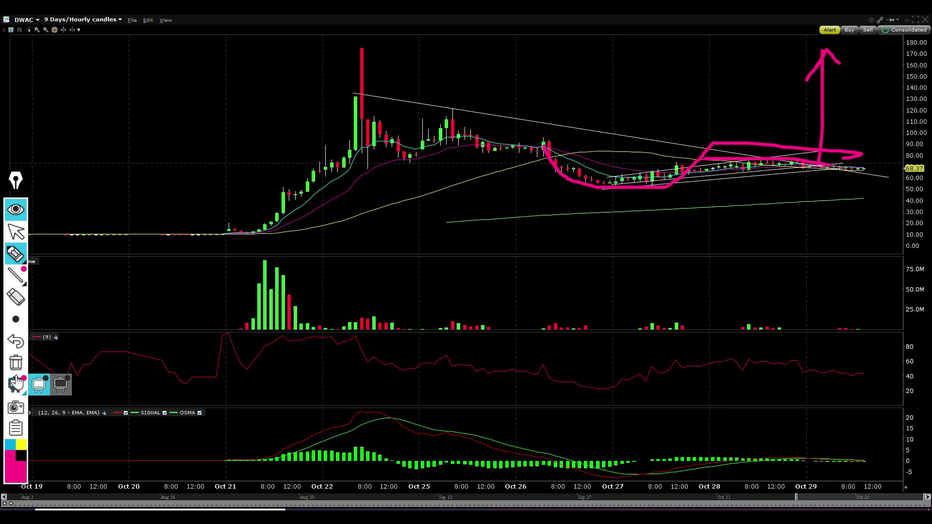
{"action": "left_click", "coordinate": [16, 363]}
{"action": "left_click", "coordinate": [16, 232]}
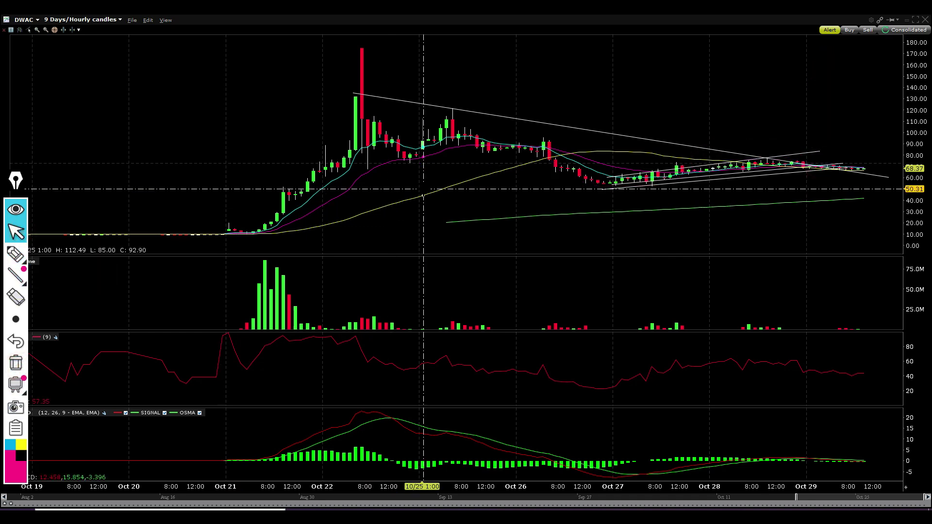
Trace the rise and decline from October 21, project a rally and a drop around October 29 with arrows, and clear the sketch.
{"action": "left_click", "coordinate": [16, 253]}
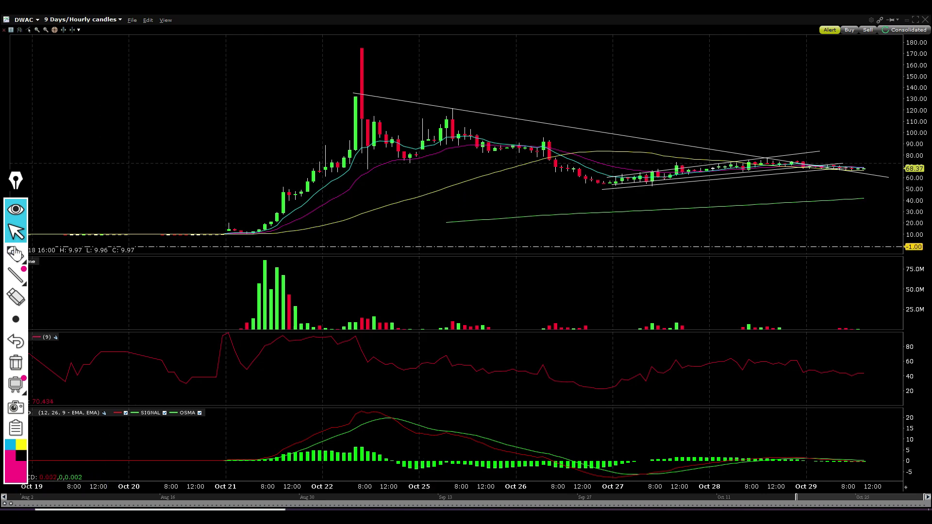
{"action": "mouse_move", "coordinate": [253, 228]}
{"action": "left_mouse_down"}
{"action": "mouse_move", "coordinate": [338, 190]}
{"action": "mouse_move", "coordinate": [412, 117]}
{"action": "mouse_move", "coordinate": [733, 195]}
{"action": "mouse_move", "coordinate": [848, 91]}
{"action": "mouse_move", "coordinate": [833, 88]}
{"action": "mouse_move", "coordinate": [905, 184]}
{"action": "mouse_move", "coordinate": [910, 221]}
{"action": "left_mouse_up"}
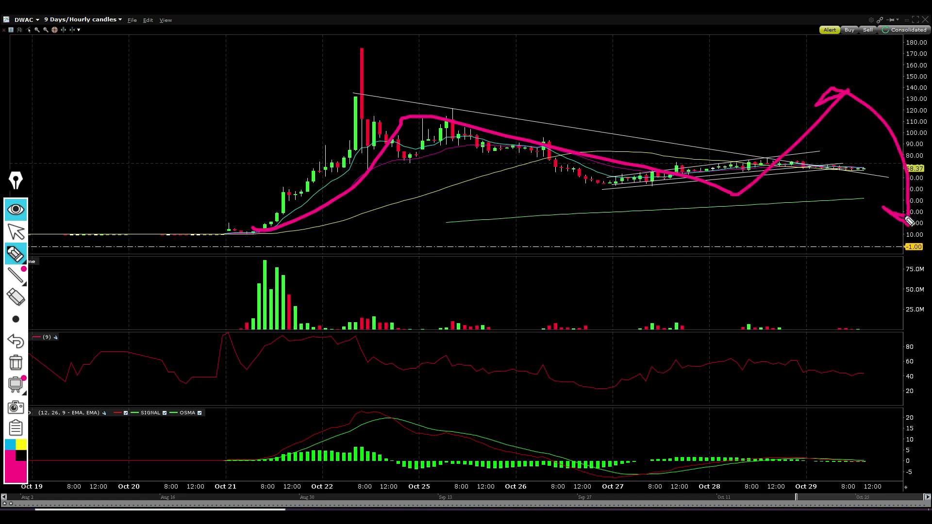
{"action": "left_click", "coordinate": [16, 363]}
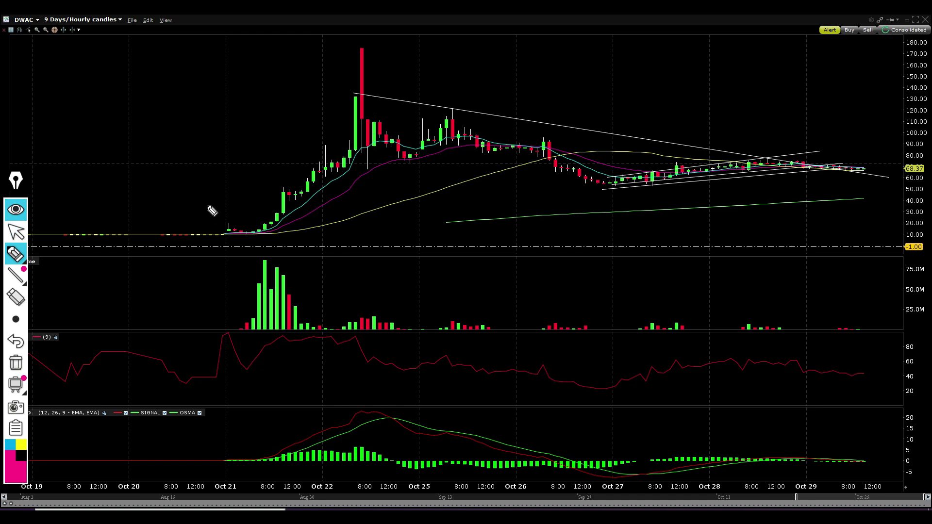
Narrow the hourly chart's time range to 1 week, covering October 25 to 29.
{"action": "left_click", "coordinate": [19, 232]}
{"action": "left_click_drag", "start_coordinate": [599, 496], "coordinate": [781, 495]}
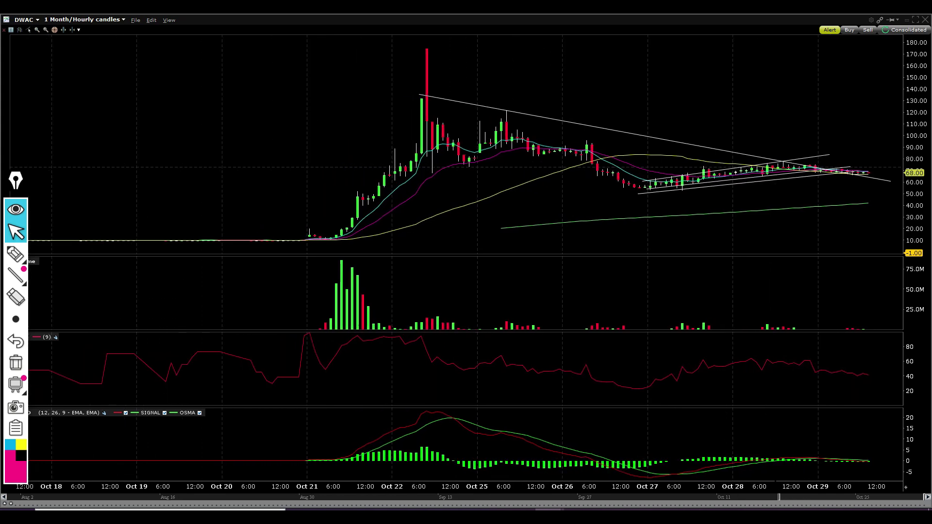
{"action": "mouse_move", "coordinate": [827, 497]}
{"action": "left_mouse_down"}
{"action": "mouse_move", "coordinate": [856, 497]}
{"action": "mouse_move", "coordinate": [796, 497]}
{"action": "mouse_move", "coordinate": [828, 497]}
{"action": "left_mouse_up"}
{"action": "scroll", "coordinate": [457, 146], "scroll_direction": "down", "scroll_amount": 3}
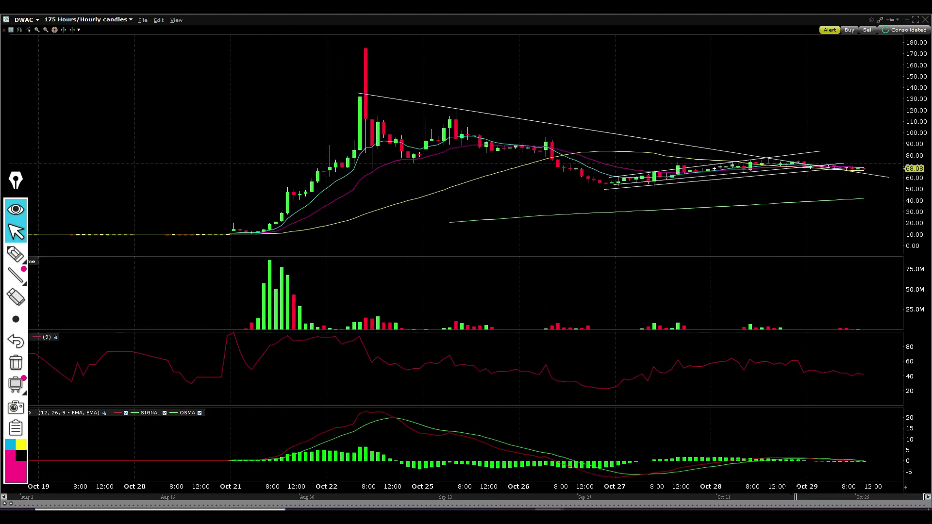
{"action": "scroll", "coordinate": [456, 145], "scroll_direction": "up", "scroll_amount": 2}
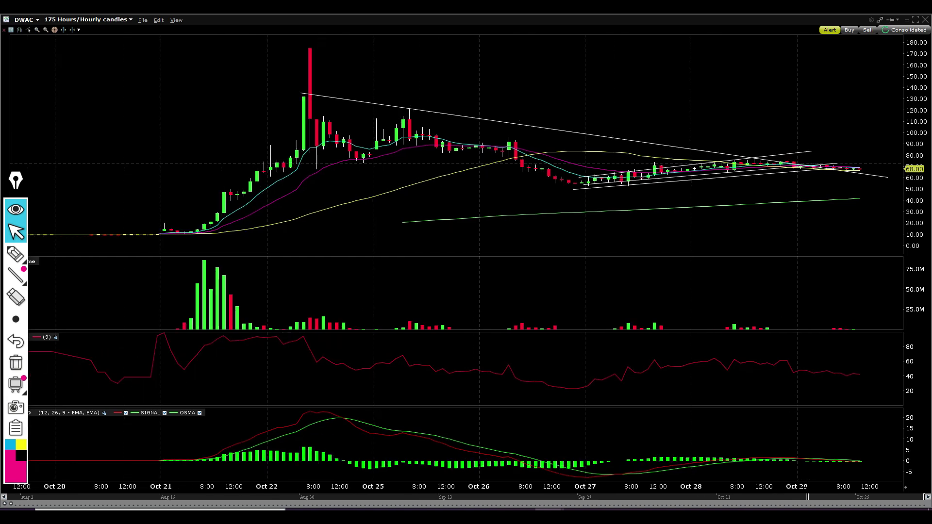
{"action": "mouse_move", "coordinate": [807, 490]}
{"action": "left_mouse_down"}
{"action": "mouse_move", "coordinate": [833, 490]}
{"action": "mouse_move", "coordinate": [812, 491]}
{"action": "left_mouse_up"}
{"action": "scroll", "coordinate": [456, 145], "scroll_direction": "up", "scroll_amount": 1}
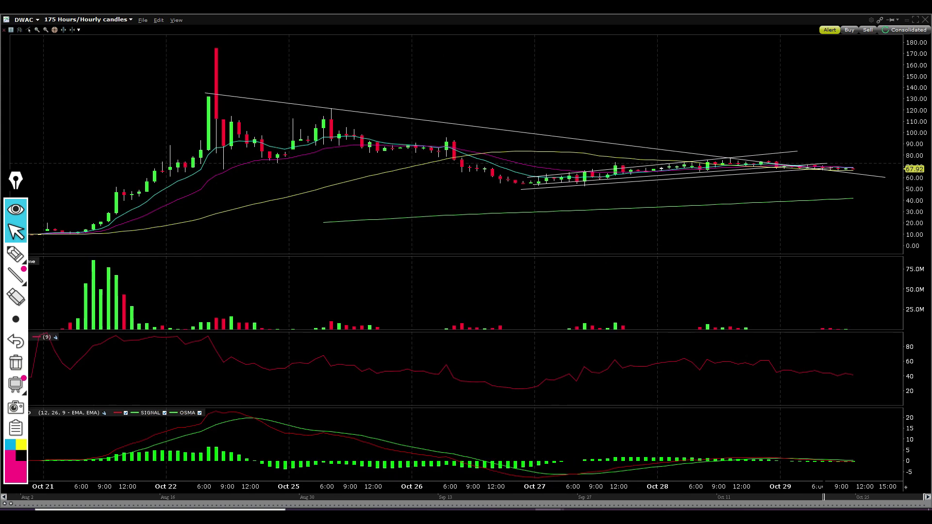
{"action": "scroll", "coordinate": [457, 145], "scroll_direction": "up", "scroll_amount": 4}
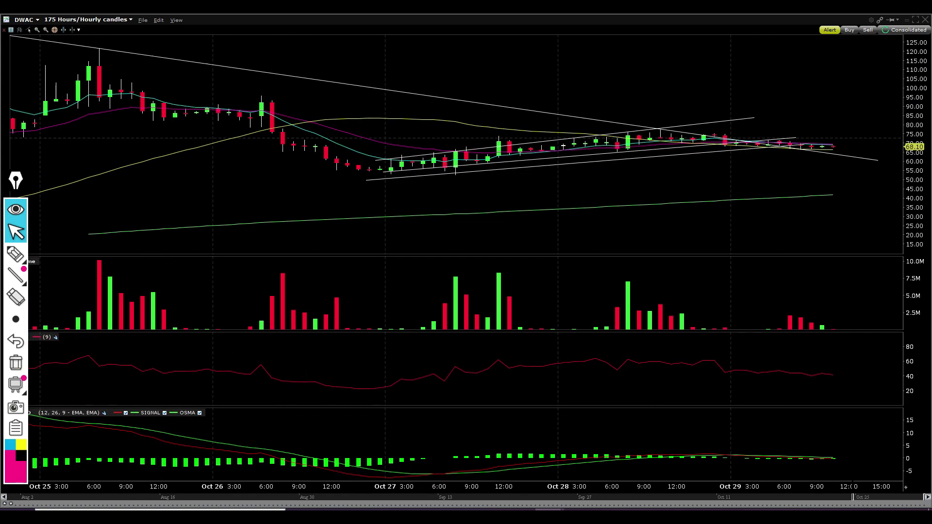
Add a horizontal line annotation at about 77.38, along the October 28 high.
{"action": "left_click", "coordinate": [150, 20]}
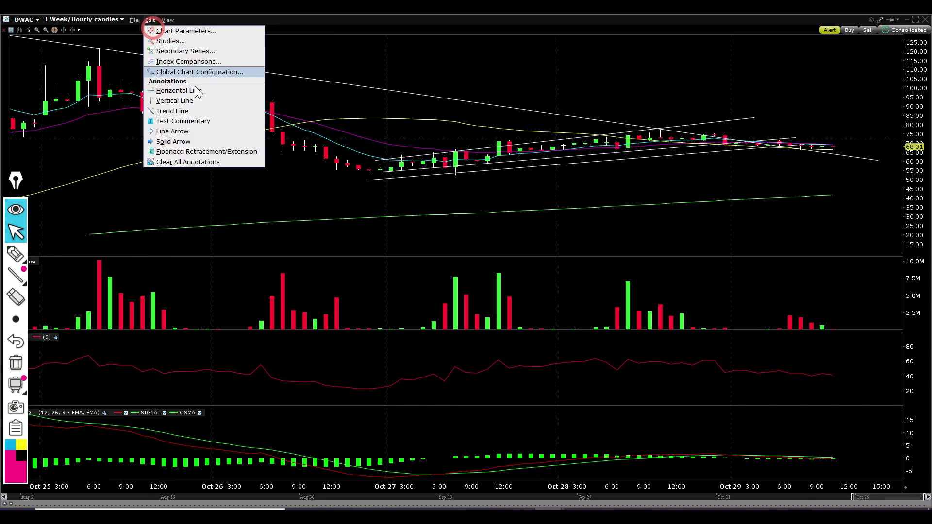
{"action": "left_click", "coordinate": [194, 91]}
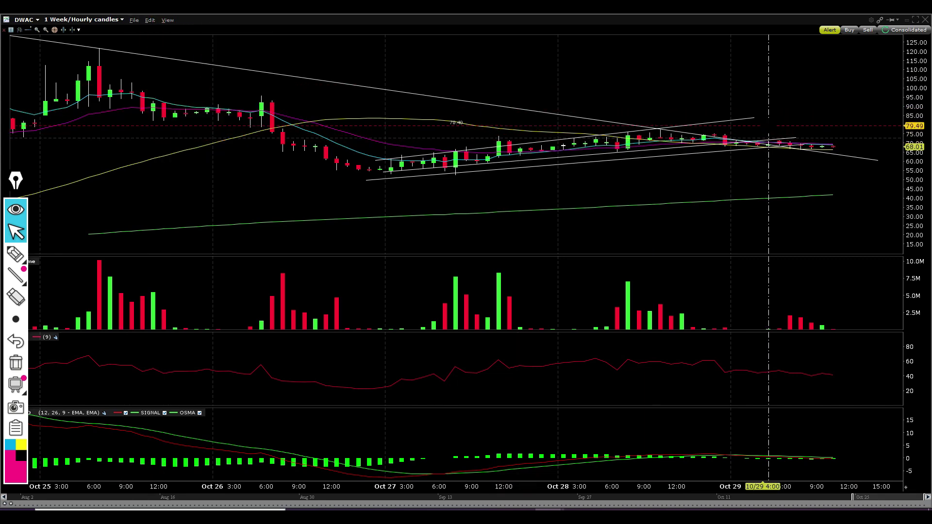
{"action": "left_click", "coordinate": [771, 130]}
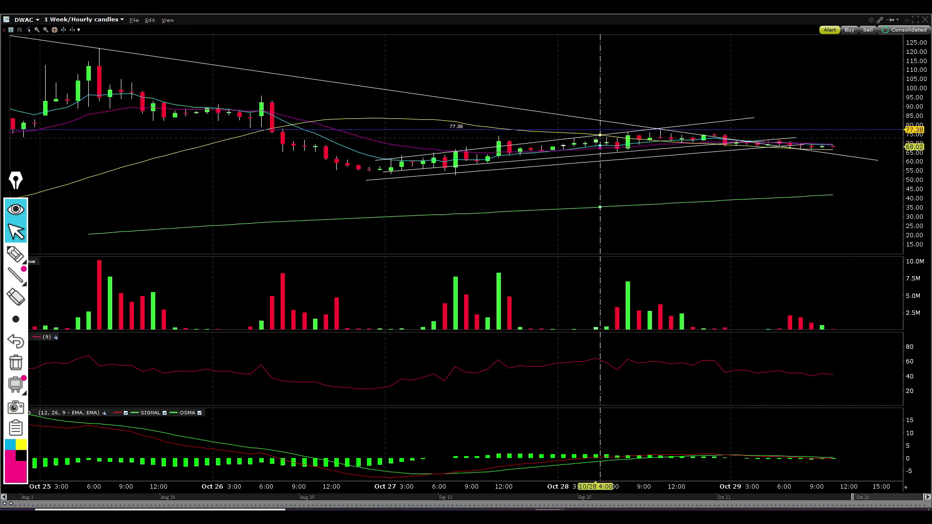
Point two arrows at the October 28 high, trace the price swings from October 25 to it, and clear the annotations.
{"action": "left_click", "coordinate": [15, 253]}
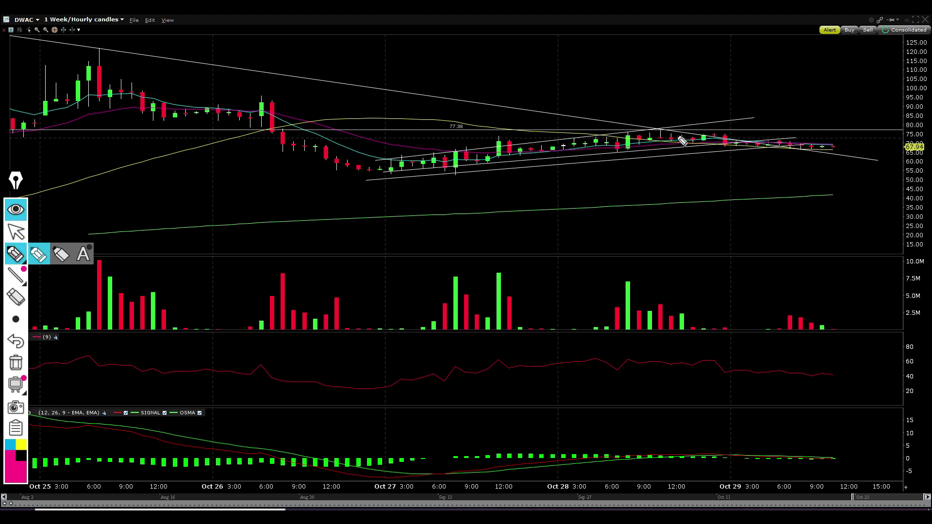
{"action": "mouse_move", "coordinate": [681, 64]}
{"action": "left_mouse_down"}
{"action": "mouse_move", "coordinate": [677, 107]}
{"action": "mouse_move", "coordinate": [652, 99]}
{"action": "left_mouse_up"}
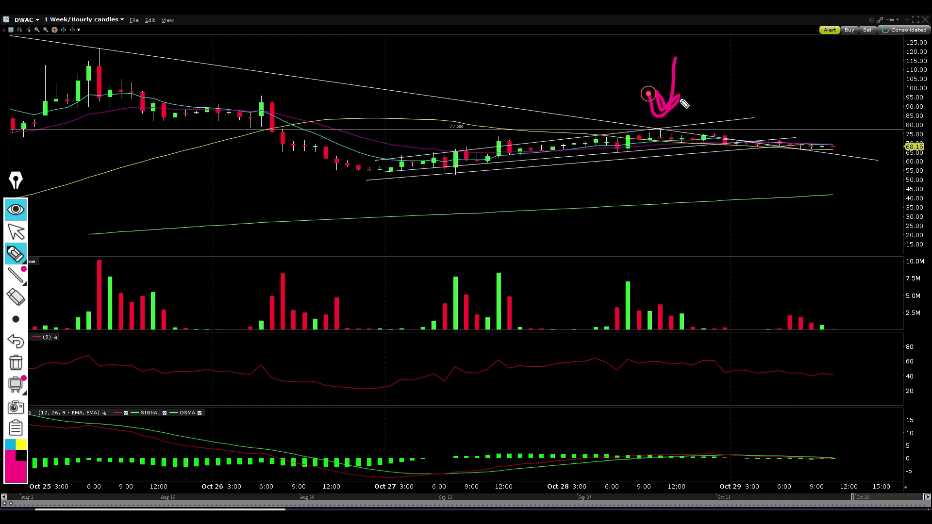
{"action": "mouse_move", "coordinate": [47, 45]}
{"action": "left_mouse_down"}
{"action": "mouse_move", "coordinate": [110, 103]}
{"action": "mouse_move", "coordinate": [272, 158]}
{"action": "mouse_move", "coordinate": [503, 139]}
{"action": "mouse_move", "coordinate": [653, 141]}
{"action": "left_mouse_up"}
{"action": "mouse_move", "coordinate": [650, 50]}
{"action": "left_mouse_down"}
{"action": "mouse_move", "coordinate": [669, 125]}
{"action": "mouse_move", "coordinate": [674, 104]}
{"action": "left_mouse_up"}
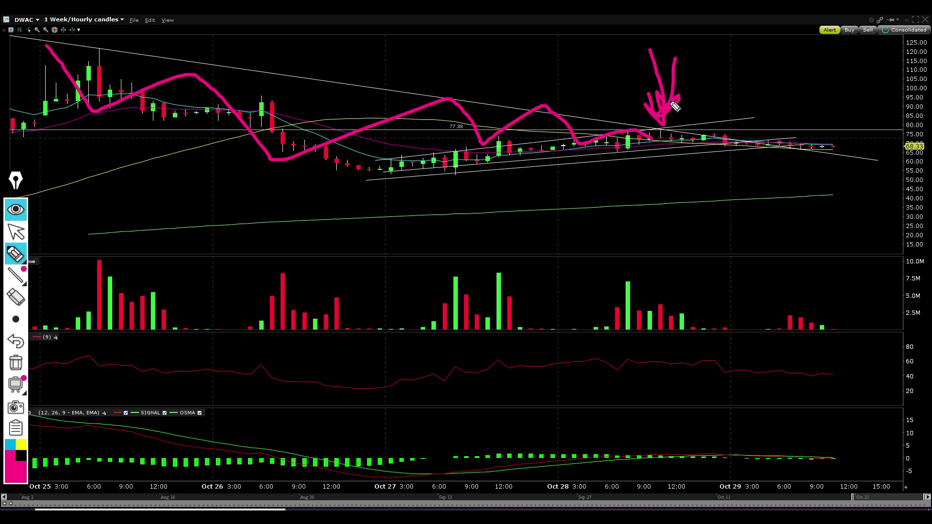
{"action": "left_click", "coordinate": [16, 362]}
Sketch arrows at the October 28 high and a small peak and drop at October 29, and clear them.
{"action": "mouse_move", "coordinate": [642, 74]}
{"action": "left_mouse_down"}
{"action": "mouse_move", "coordinate": [645, 128]}
{"action": "mouse_move", "coordinate": [669, 104]}
{"action": "left_mouse_up"}
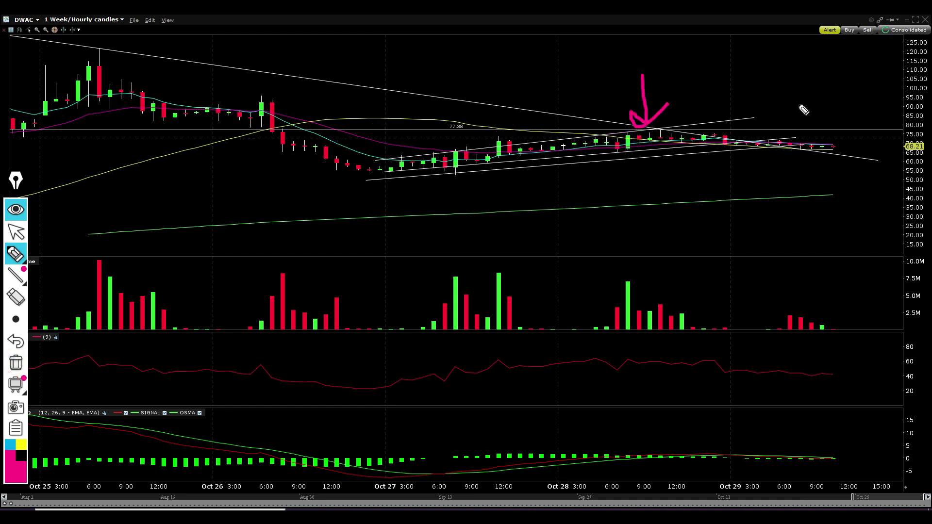
{"action": "mouse_move", "coordinate": [828, 145]}
{"action": "left_mouse_down"}
{"action": "mouse_move", "coordinate": [836, 139]}
{"action": "mouse_move", "coordinate": [856, 176]}
{"action": "left_mouse_up"}
{"action": "mouse_move", "coordinate": [684, 65]}
{"action": "left_mouse_down"}
{"action": "mouse_move", "coordinate": [672, 109]}
{"action": "mouse_move", "coordinate": [679, 101]}
{"action": "left_mouse_up"}
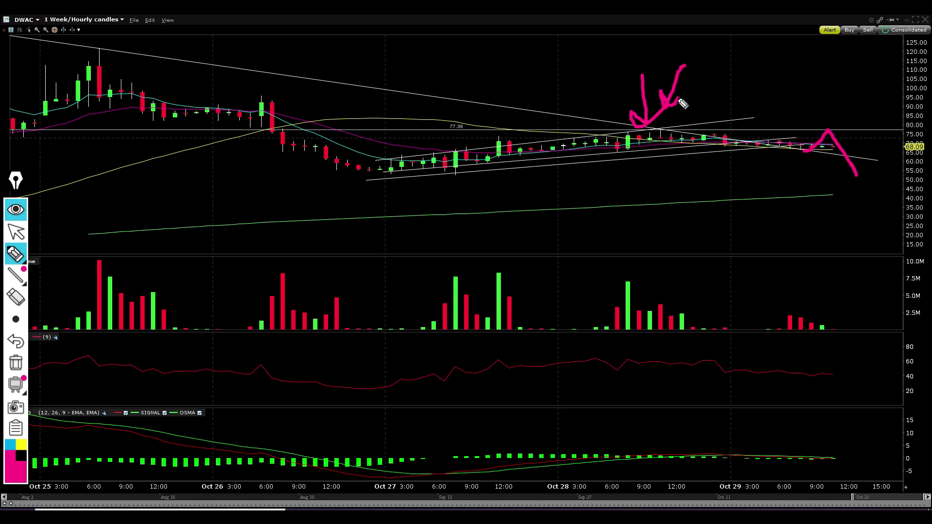
{"action": "left_click", "coordinate": [15, 341]}
{"action": "left_click", "coordinate": [15, 341]}
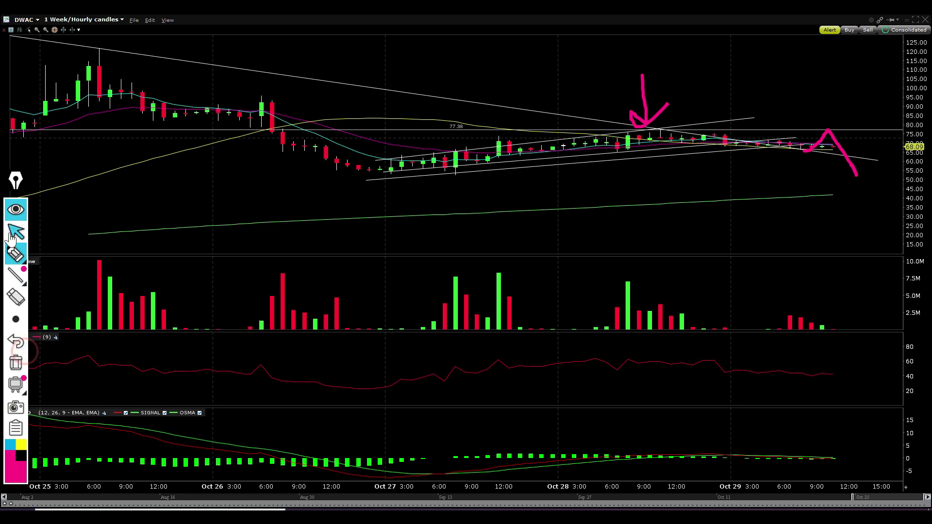
{"action": "left_click", "coordinate": [15, 362]}
Sketch two upward breakout arrows from the October 29 trendline convergence through the horizontal line, and clear them.
{"action": "mouse_move", "coordinate": [790, 147]}
{"action": "left_mouse_down"}
{"action": "mouse_move", "coordinate": [804, 106]}
{"action": "mouse_move", "coordinate": [809, 117]}
{"action": "left_mouse_up"}
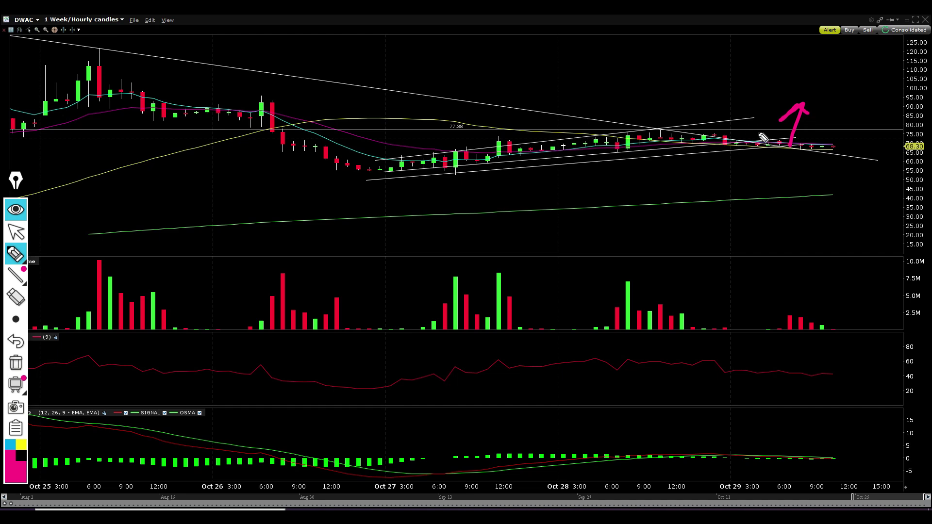
{"action": "left_click_drag", "start_coordinate": [779, 144], "coordinate": [796, 83]}
{"action": "mouse_move", "coordinate": [768, 107]}
{"action": "left_mouse_down"}
{"action": "mouse_move", "coordinate": [790, 85]}
{"action": "mouse_move", "coordinate": [812, 96]}
{"action": "left_mouse_up"}
{"action": "left_click", "coordinate": [16, 357]}
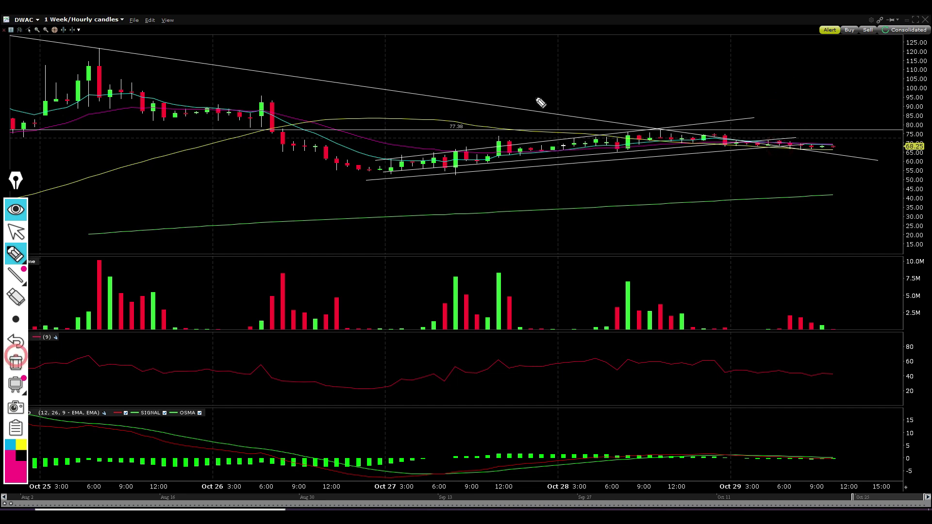
Trace the downtrend from October 25 to 29, point an arrow at the October 28 high, and clear both.
{"action": "mouse_move", "coordinate": [77, 50]}
{"action": "left_mouse_down"}
{"action": "mouse_move", "coordinate": [624, 140]}
{"action": "mouse_move", "coordinate": [731, 148]}
{"action": "left_mouse_up"}
{"action": "left_click_drag", "start_coordinate": [643, 47], "coordinate": [645, 131]}
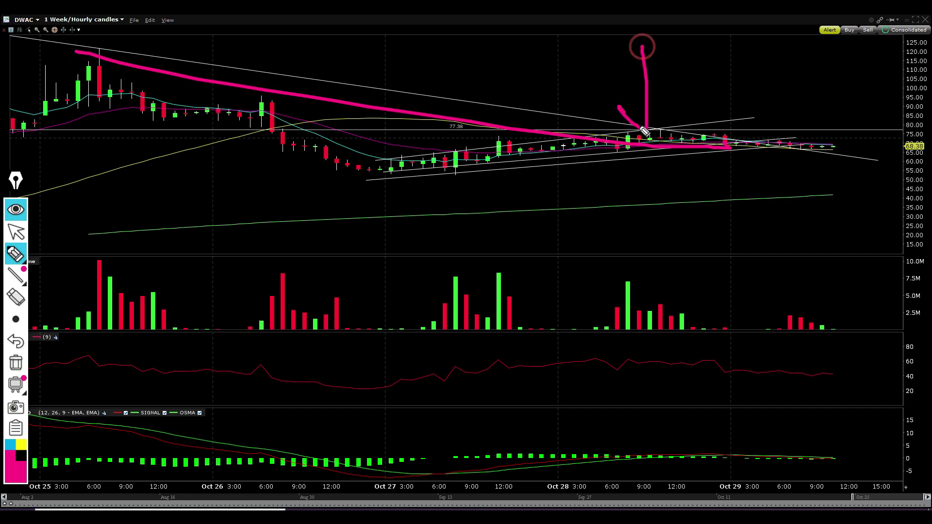
{"action": "left_click", "coordinate": [16, 363]}
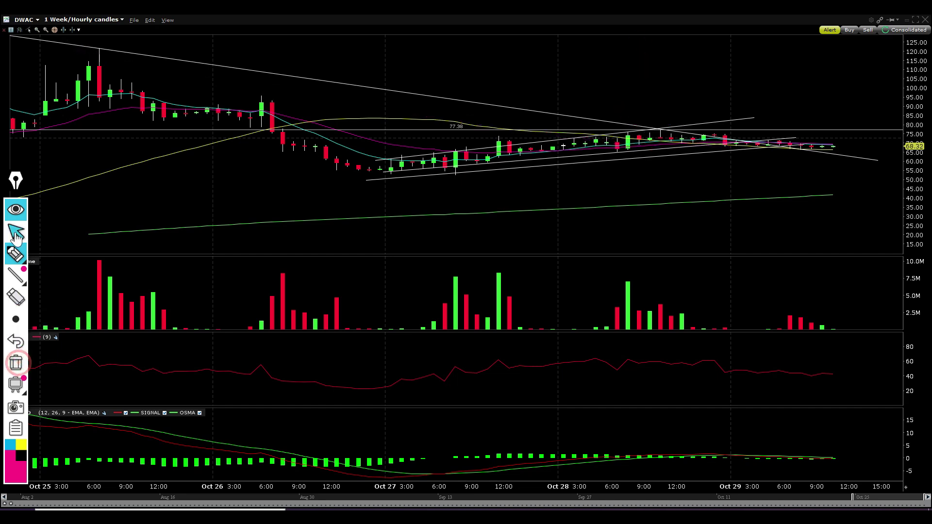
Highlight the horizontal resistance line from October 28 to 29 and sketch arrows pointing at its October 29 end.
{"action": "mouse_move", "coordinate": [613, 130]}
{"action": "left_mouse_down"}
{"action": "mouse_move", "coordinate": [827, 130]}
{"action": "mouse_move", "coordinate": [805, 88]}
{"action": "mouse_move", "coordinate": [825, 119]}
{"action": "left_mouse_up"}
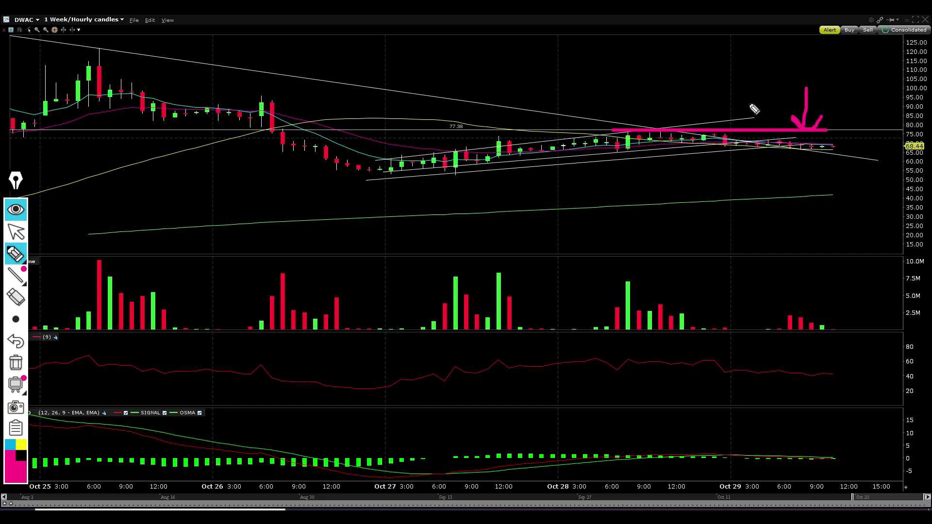
{"action": "mouse_move", "coordinate": [802, 146]}
{"action": "left_mouse_down"}
{"action": "mouse_move", "coordinate": [789, 137]}
{"action": "mouse_move", "coordinate": [800, 131]}
{"action": "left_mouse_up"}
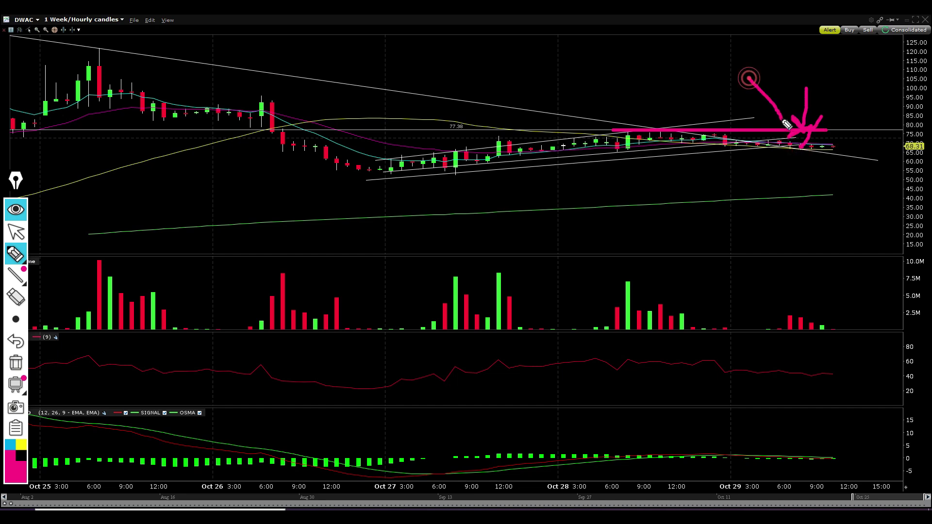